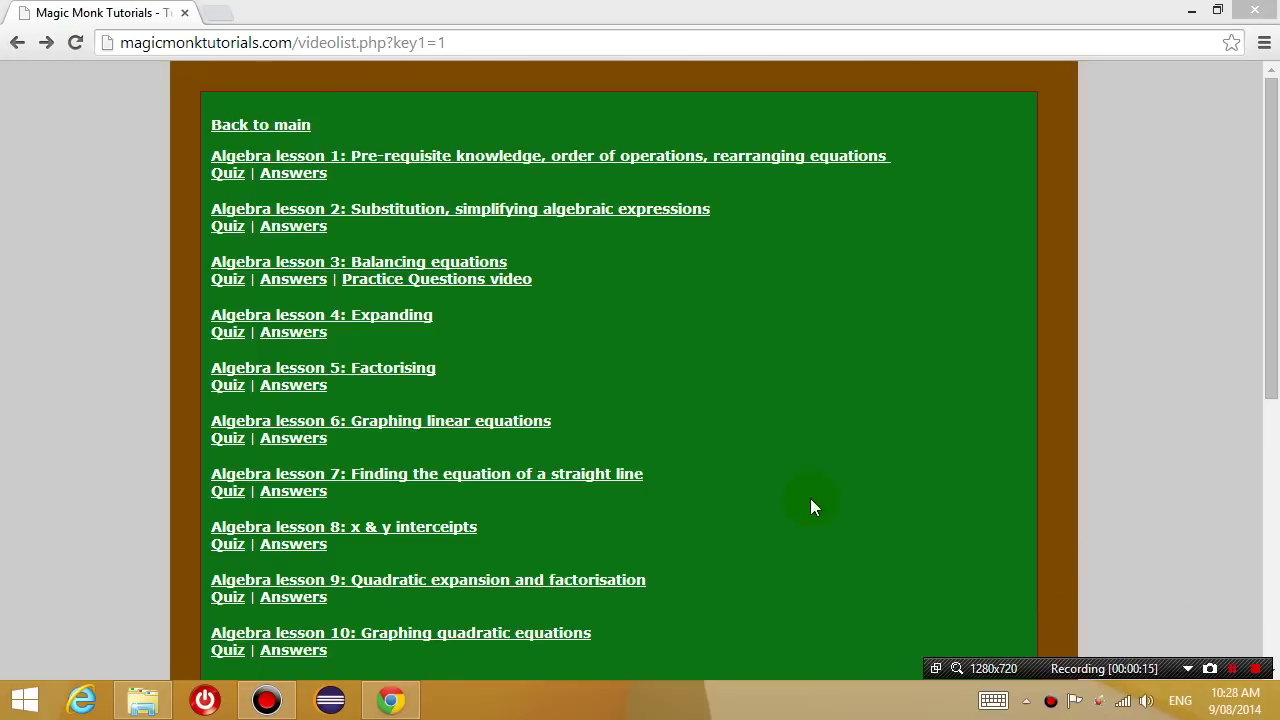
# - Scroll the Magic Monk algebra video list down to the Indices Quiz and answers links
pyautogui.click(626, 353)
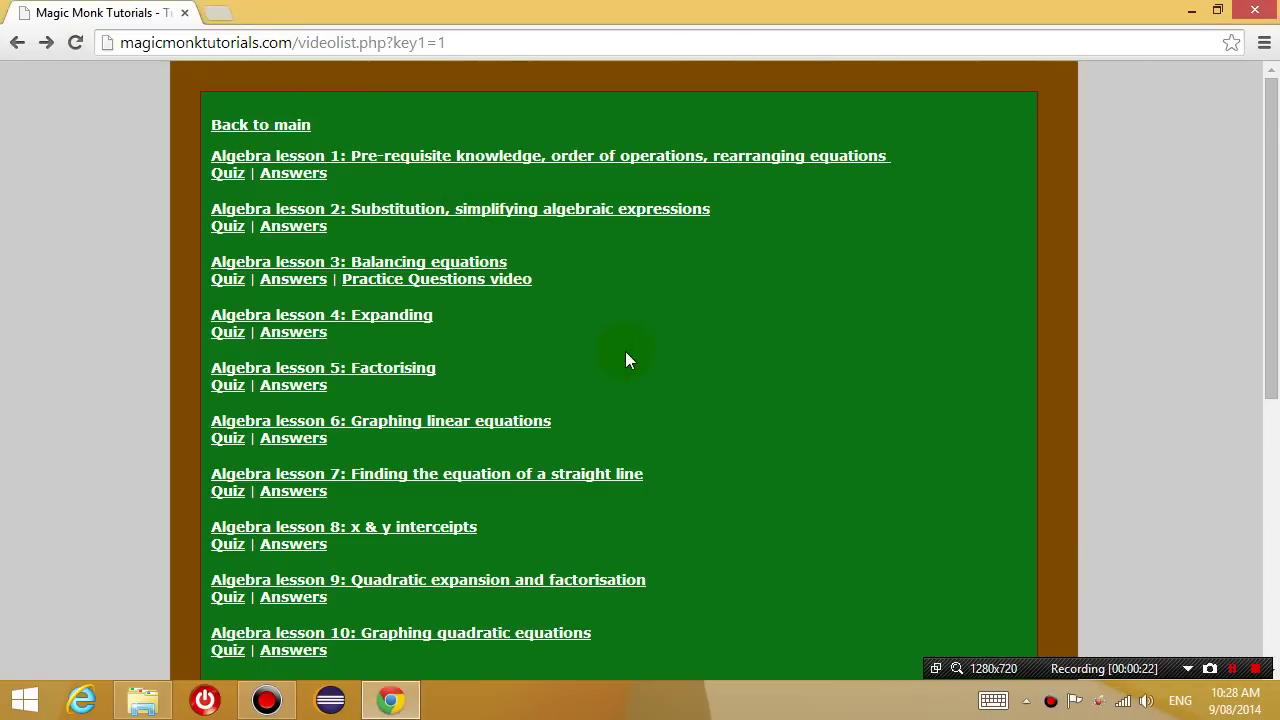
pyautogui.scroll(-1, 626, 355)
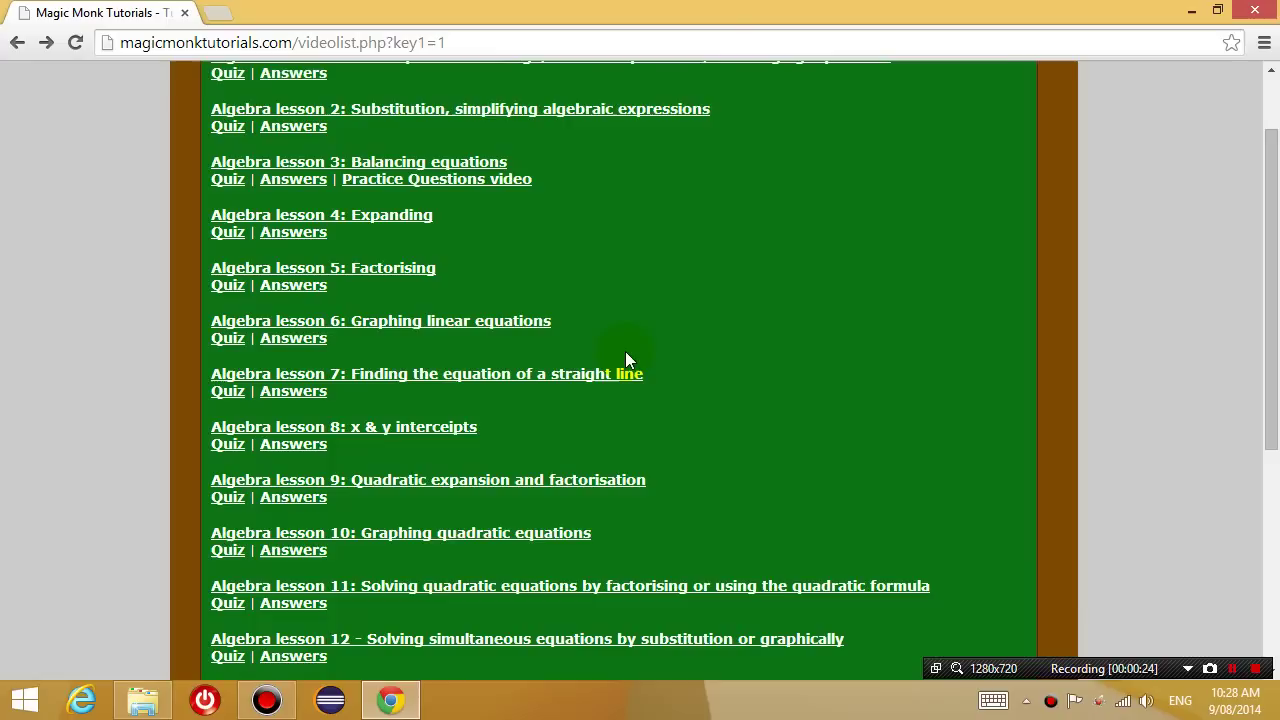
pyautogui.scroll(-1, 626, 358)
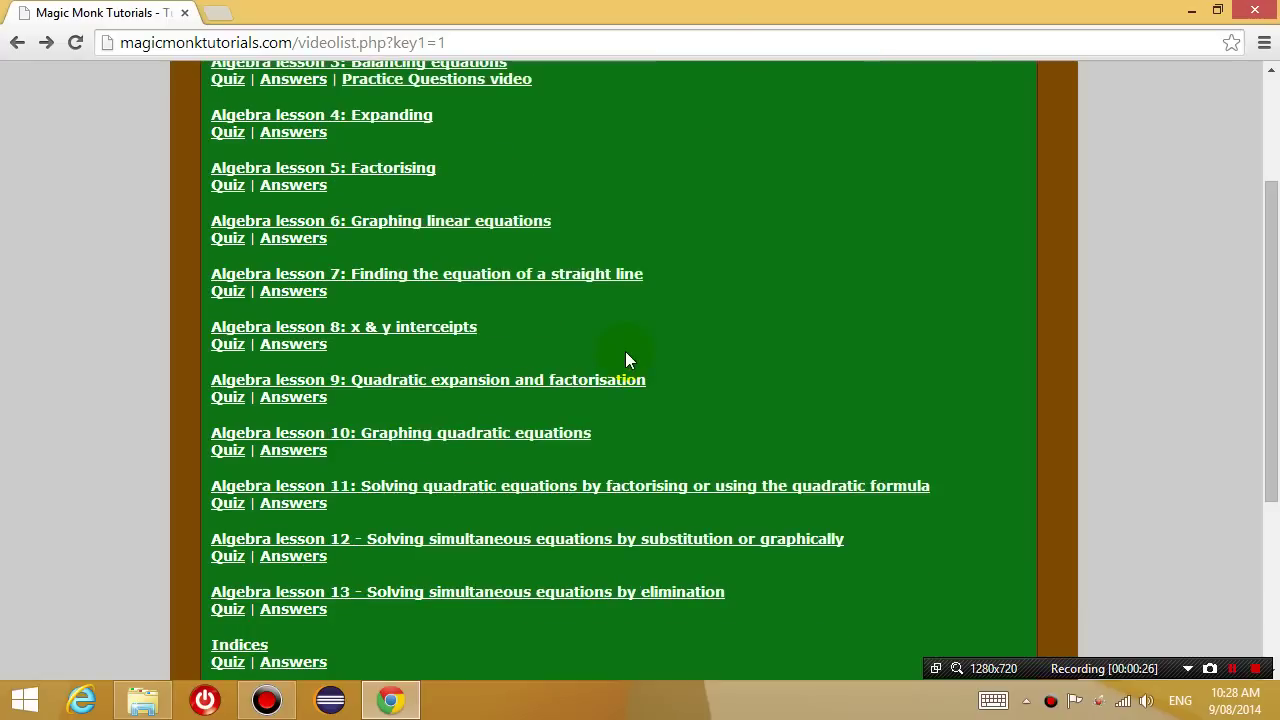
pyautogui.scroll(-2, 627, 360)
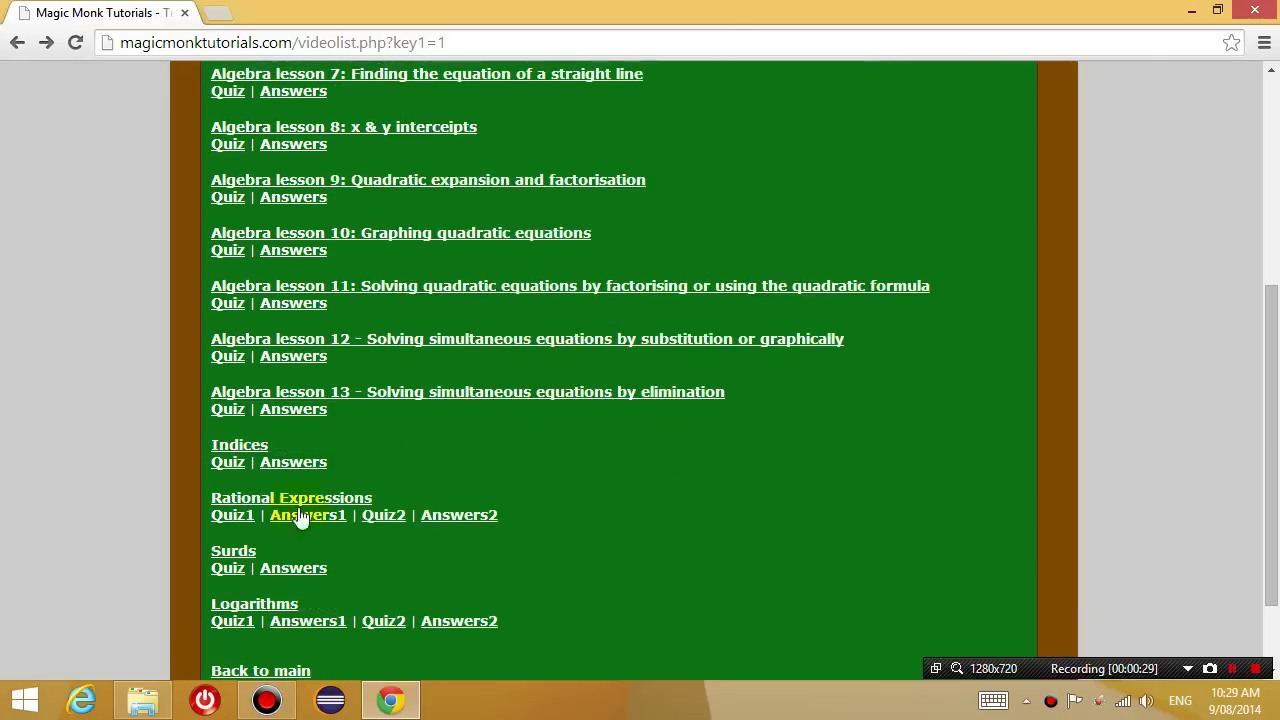
# - Open the Indices Quiz PDF and save a copy as Indices quiz.pdf
pyautogui.click(229, 464)
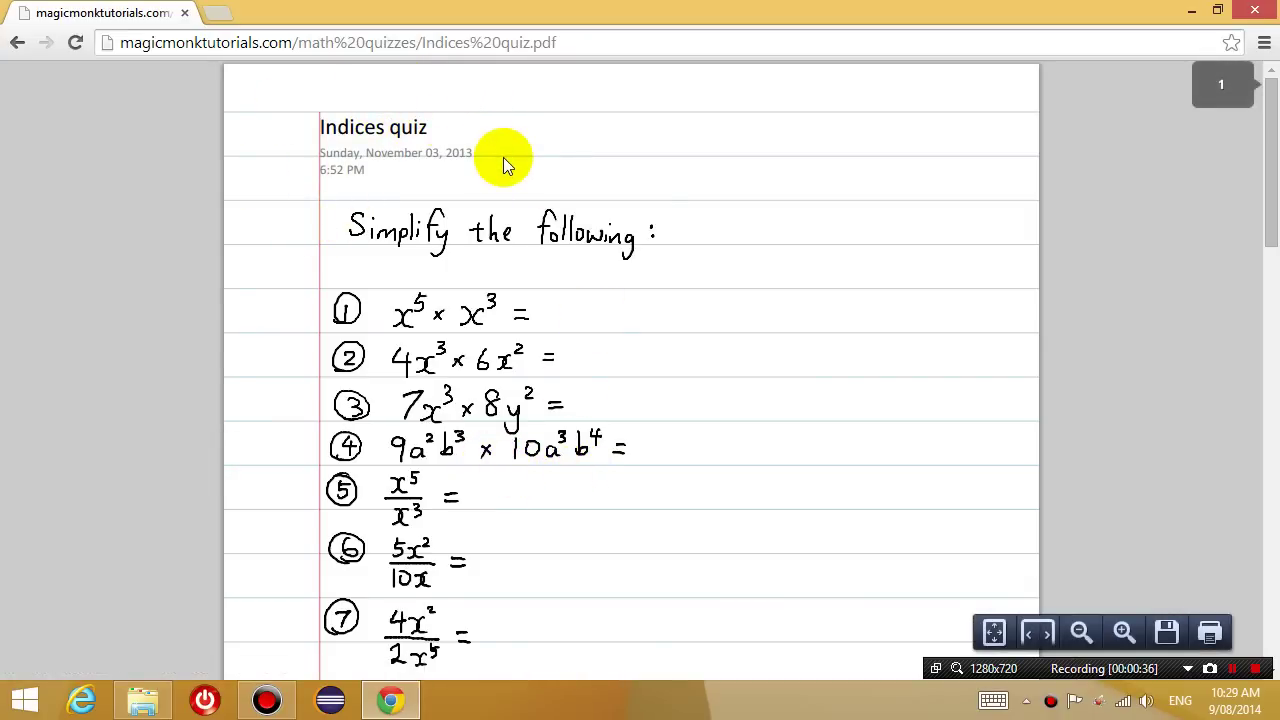
pyautogui.rightClick(306, 185)
pyautogui.click(363, 252)
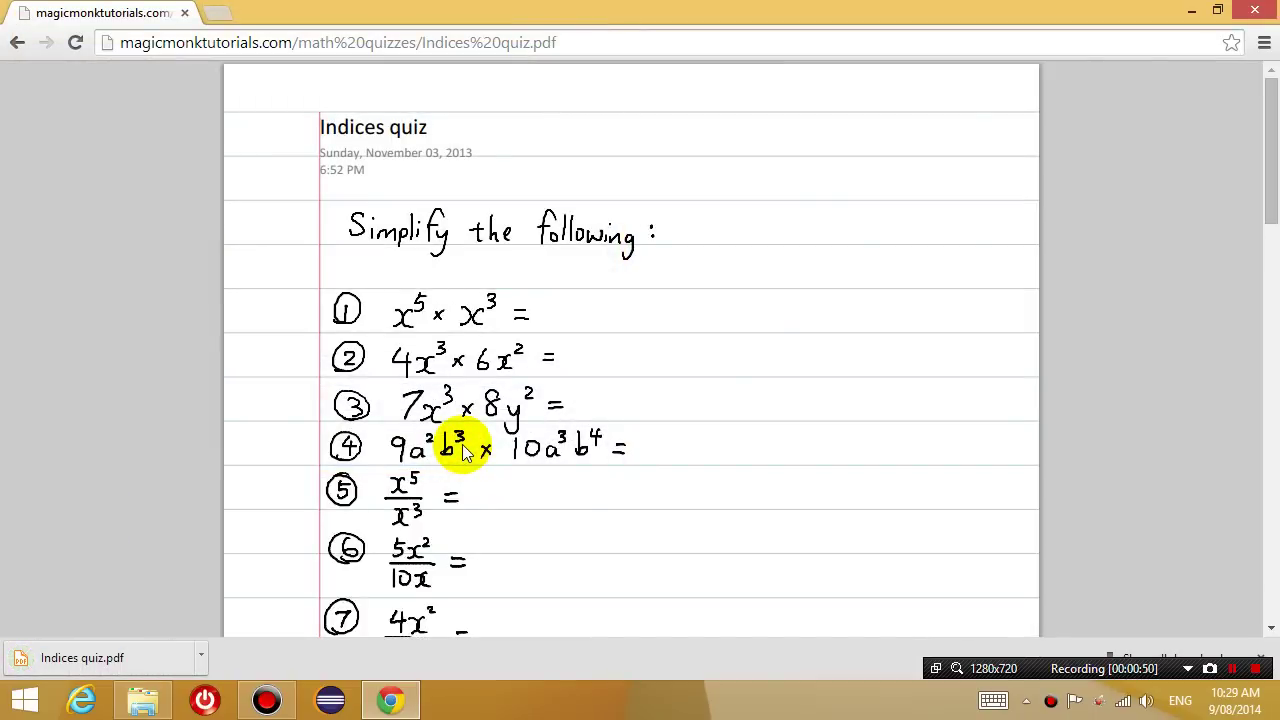
# - Google 'foxit' in a new tab and highlight the Foxit Reader description
pyautogui.hotkey('ctrl', 't')
pyautogui.write('fox')
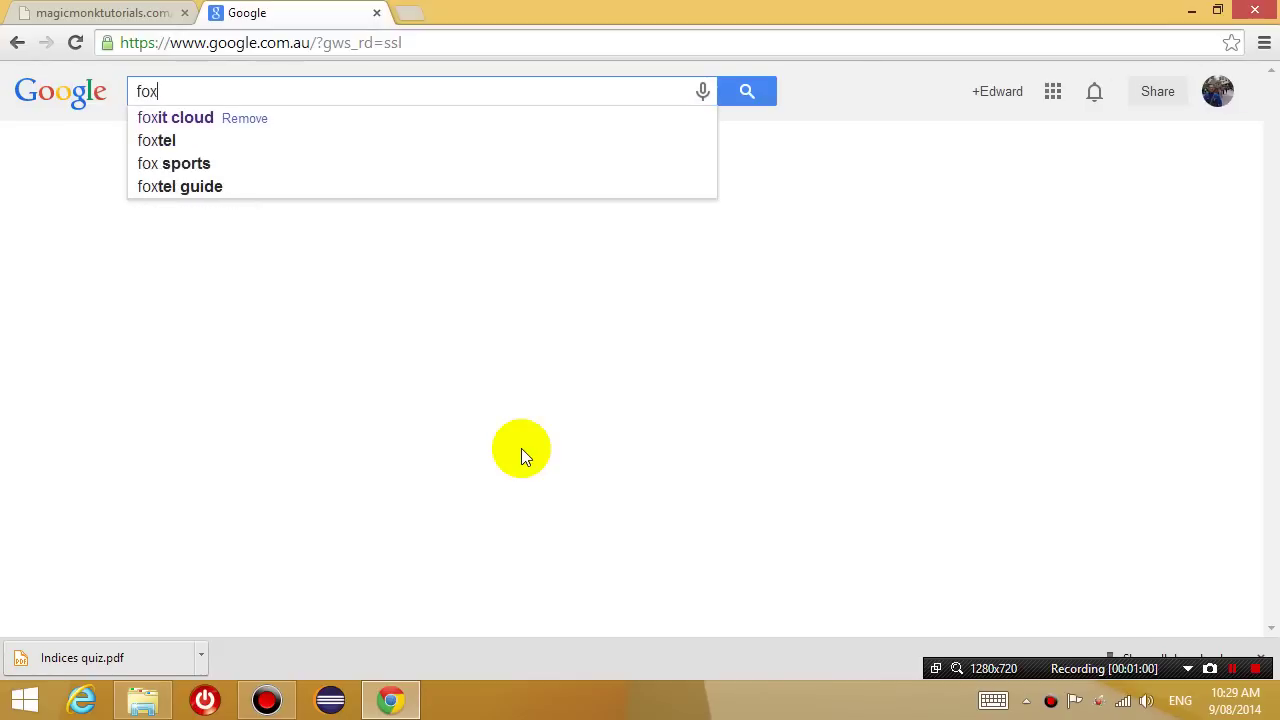
pyautogui.write('it')
pyautogui.press('Return')
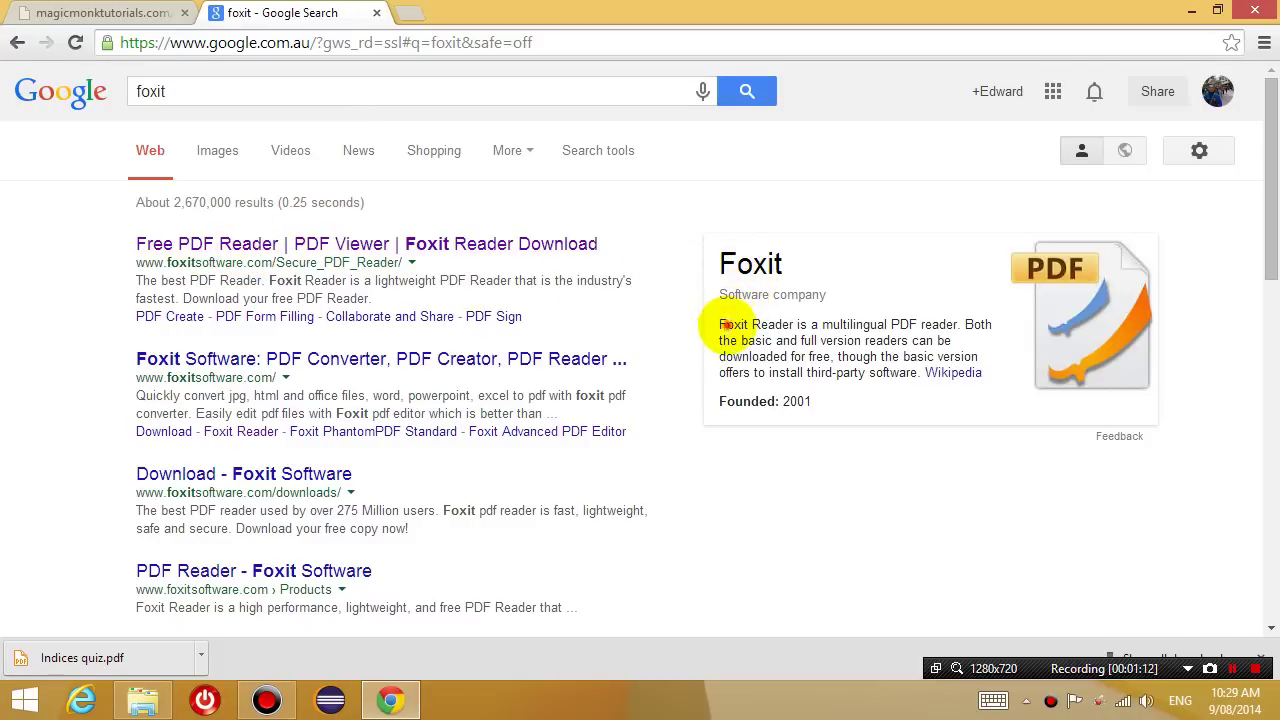
pyautogui.moveTo(719, 325)
pyautogui.mouseDown()
pyautogui.moveTo(929, 326)
pyautogui.moveTo(953, 341)
pyautogui.mouseUp()
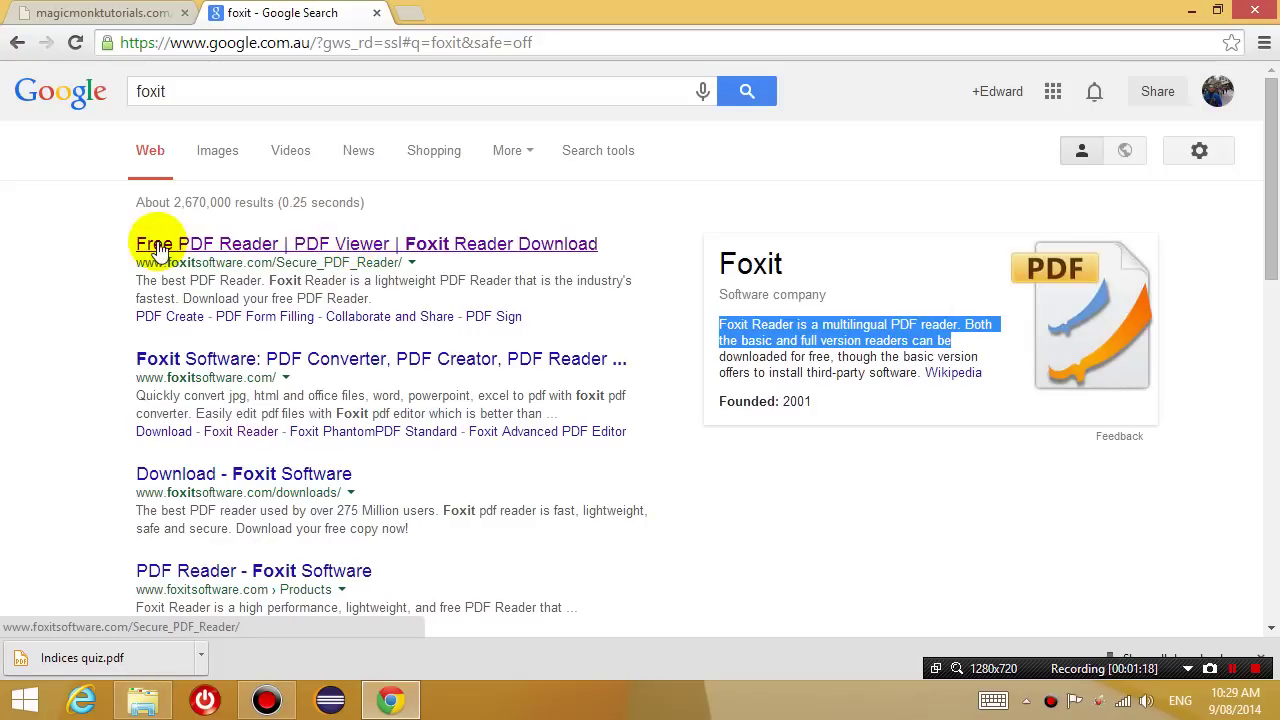
# - Go to the Foxit product downloads page and look through the Foxit Reader add-on list
pyautogui.click(237, 253)
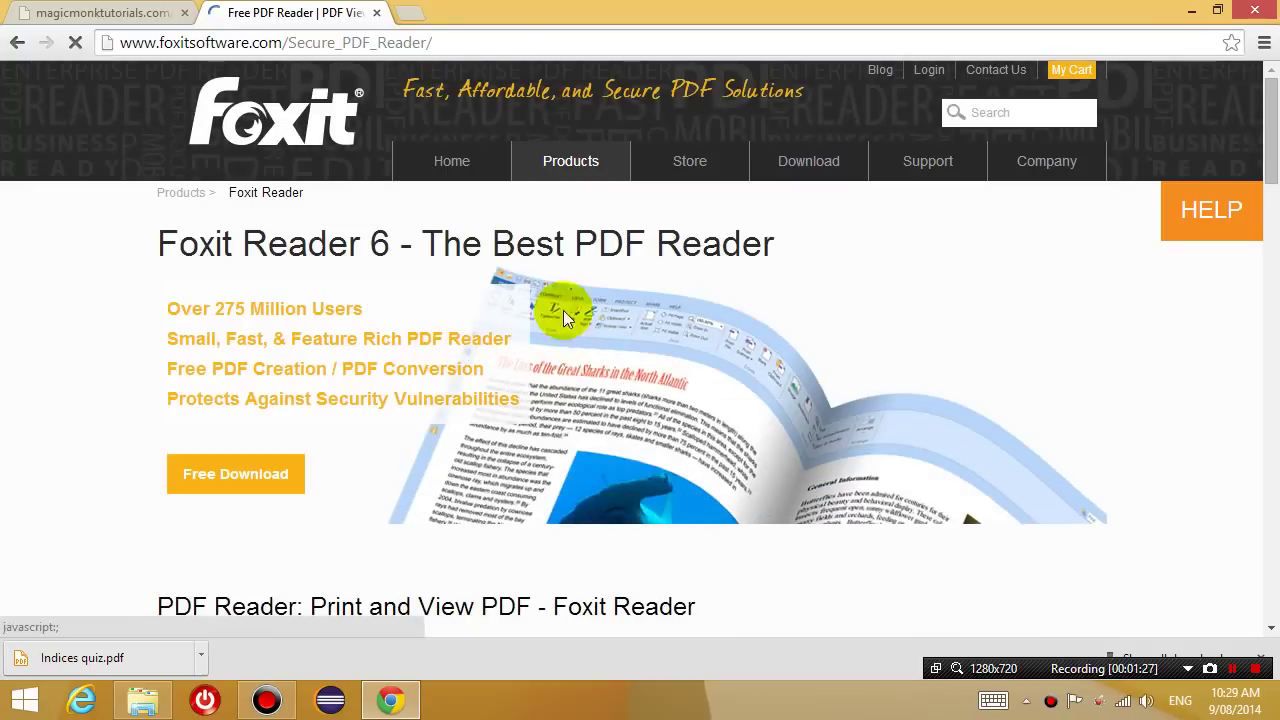
pyautogui.click(778, 163)
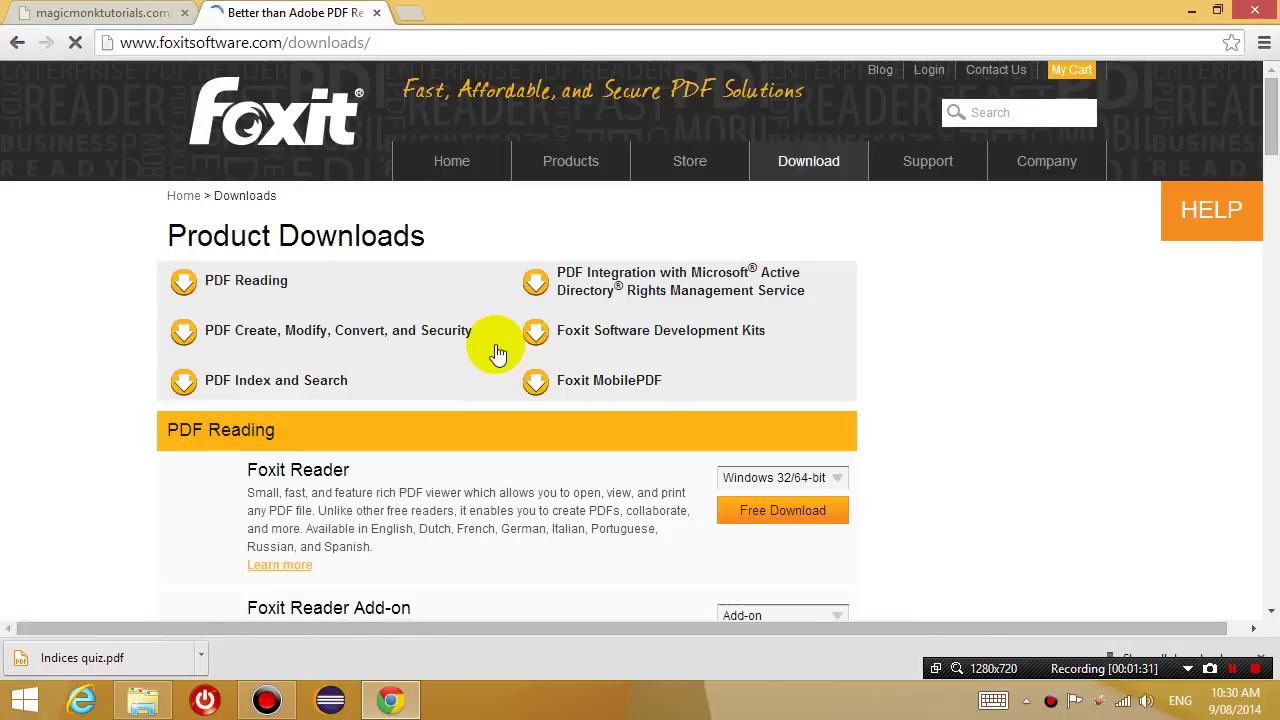
pyautogui.scroll(-1, 497, 350)
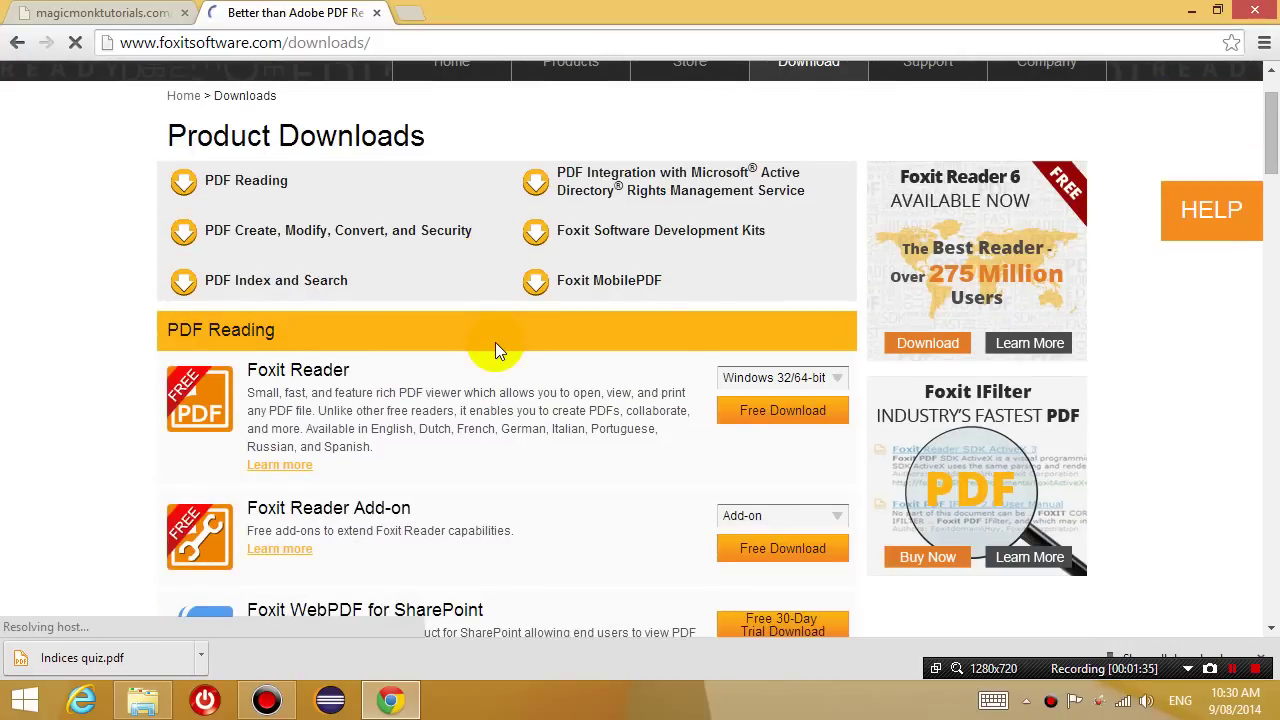
pyautogui.scroll(-1, 495, 342)
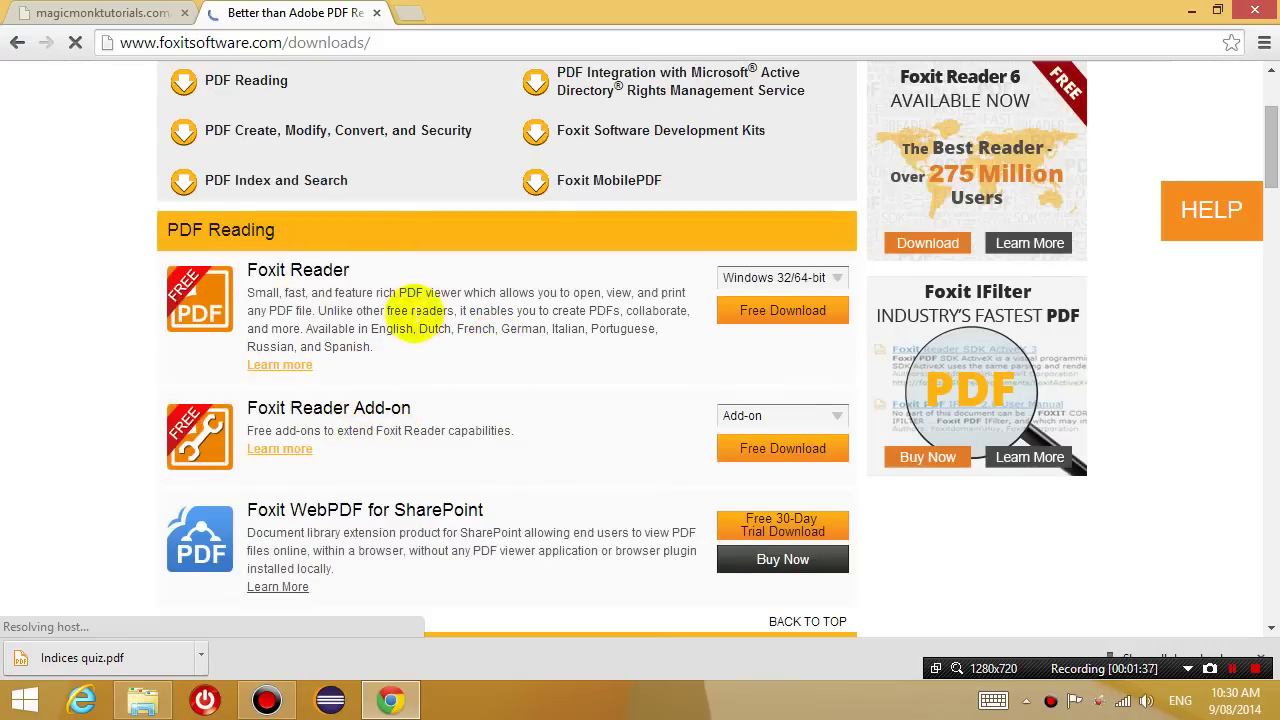
pyautogui.click(760, 420)
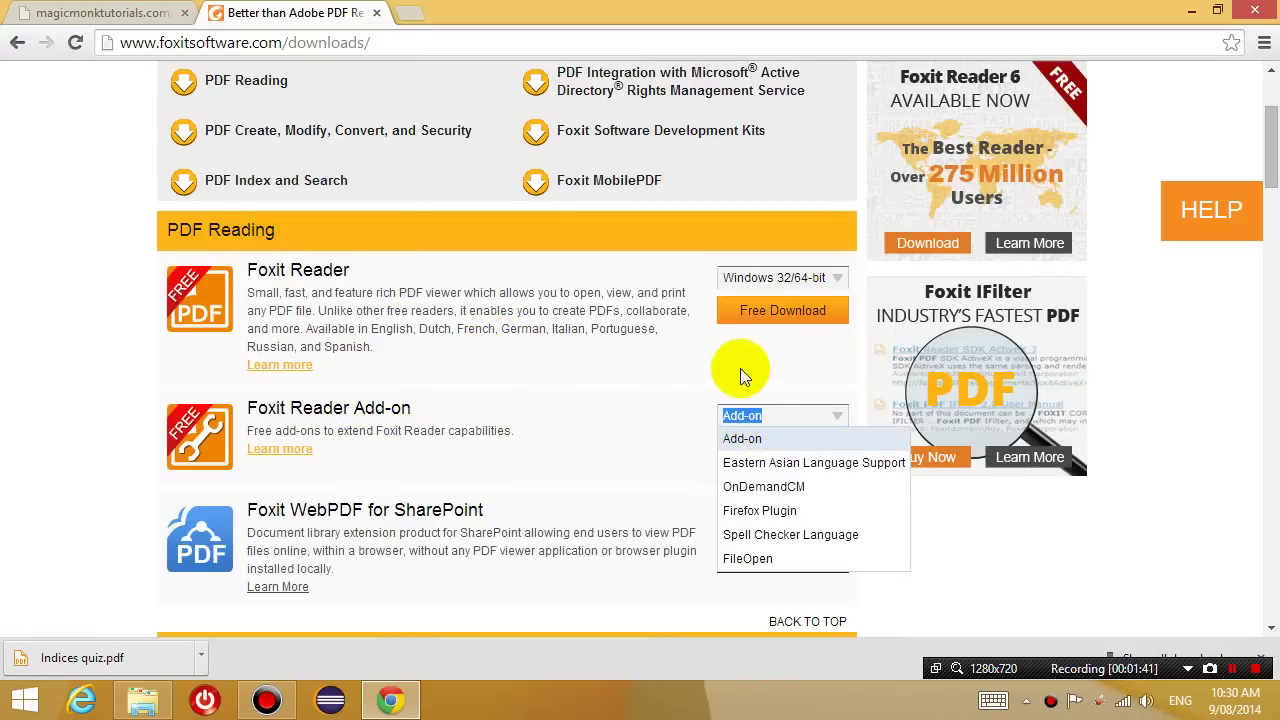
pyautogui.click(678, 368)
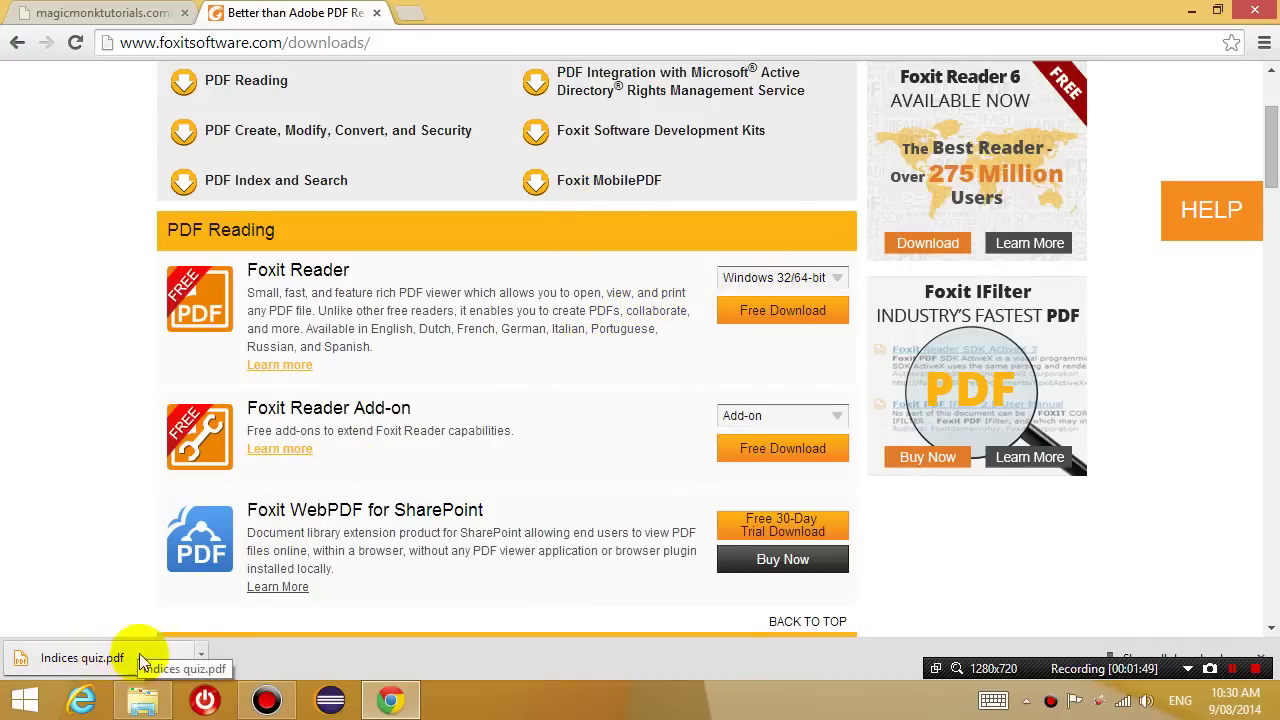
pyautogui.click(47, 661)
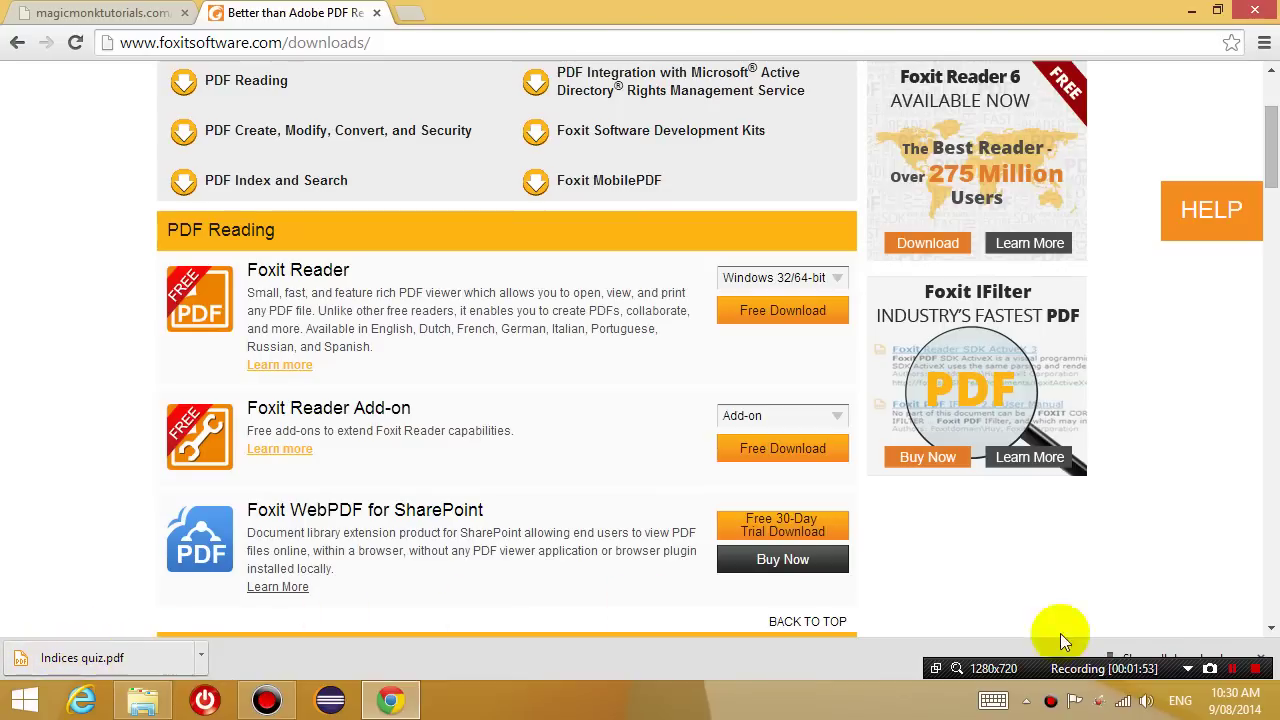
# - Minimize Chrome and open the desktop's Indices quiz.pdf in Foxit Reader
pyautogui.click(1277, 705)
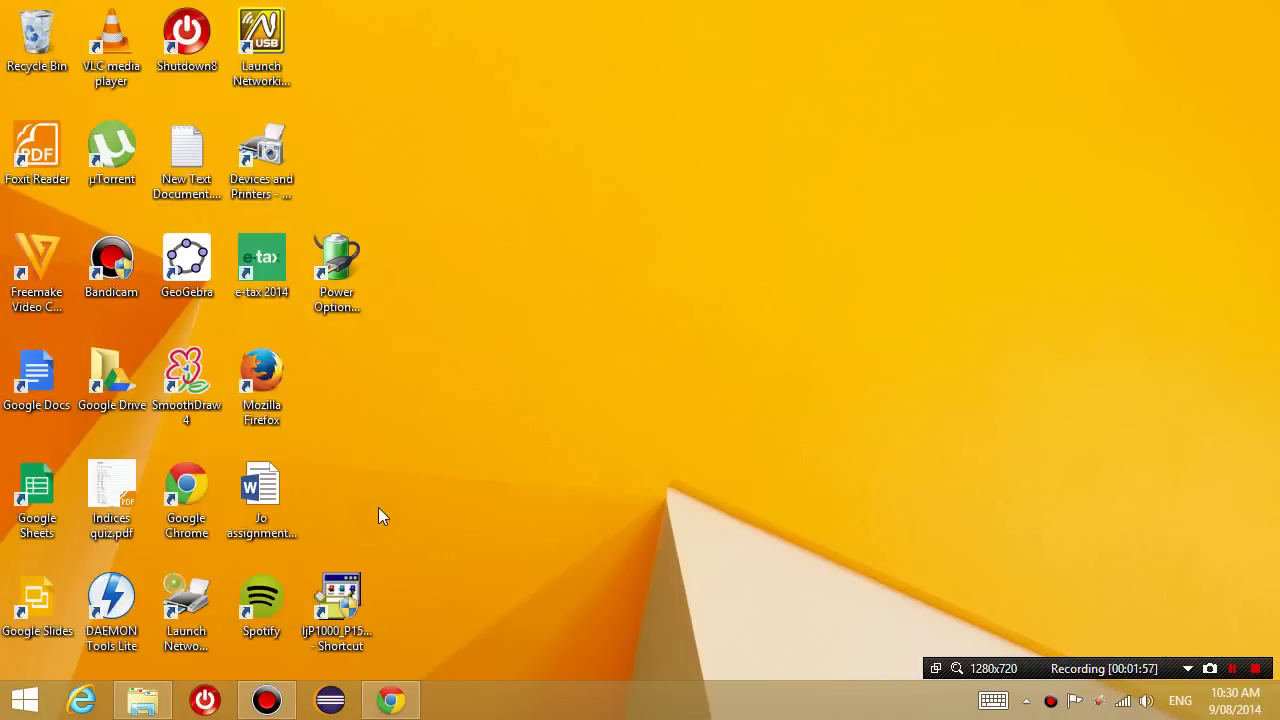
pyautogui.moveTo(117, 498); pyautogui.dragTo(602, 377)
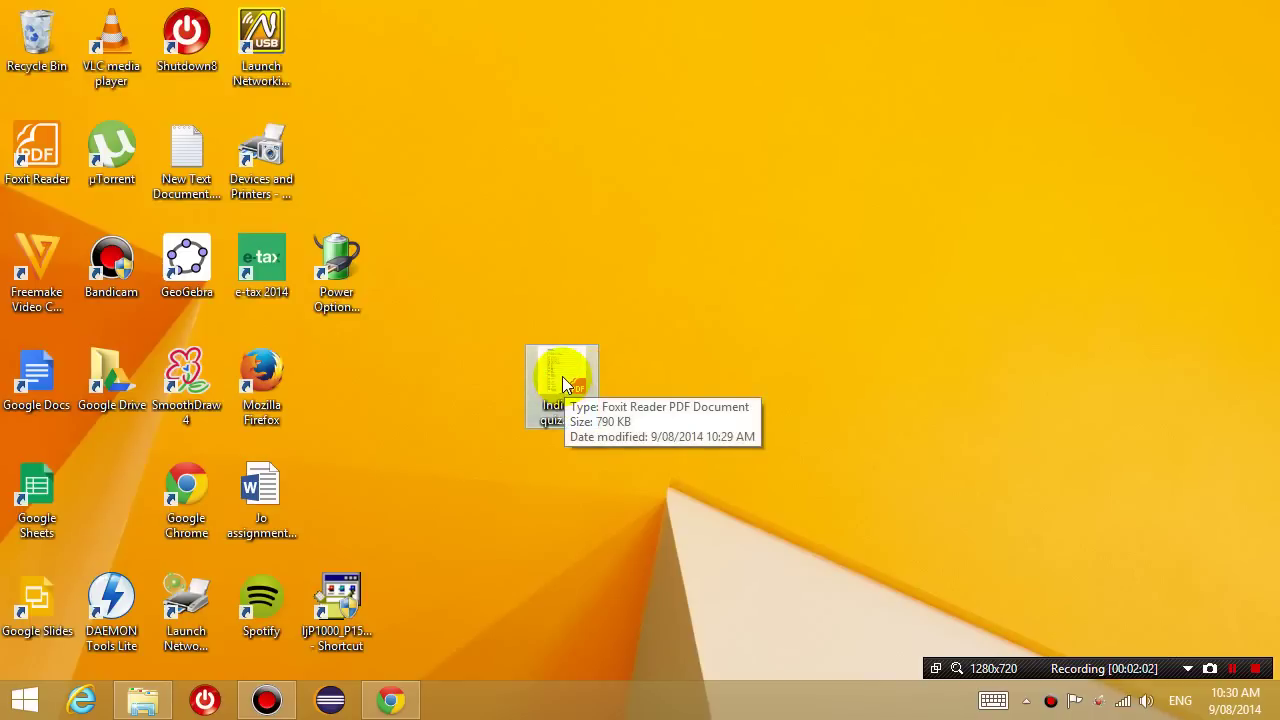
pyautogui.doubleClick(562, 376)
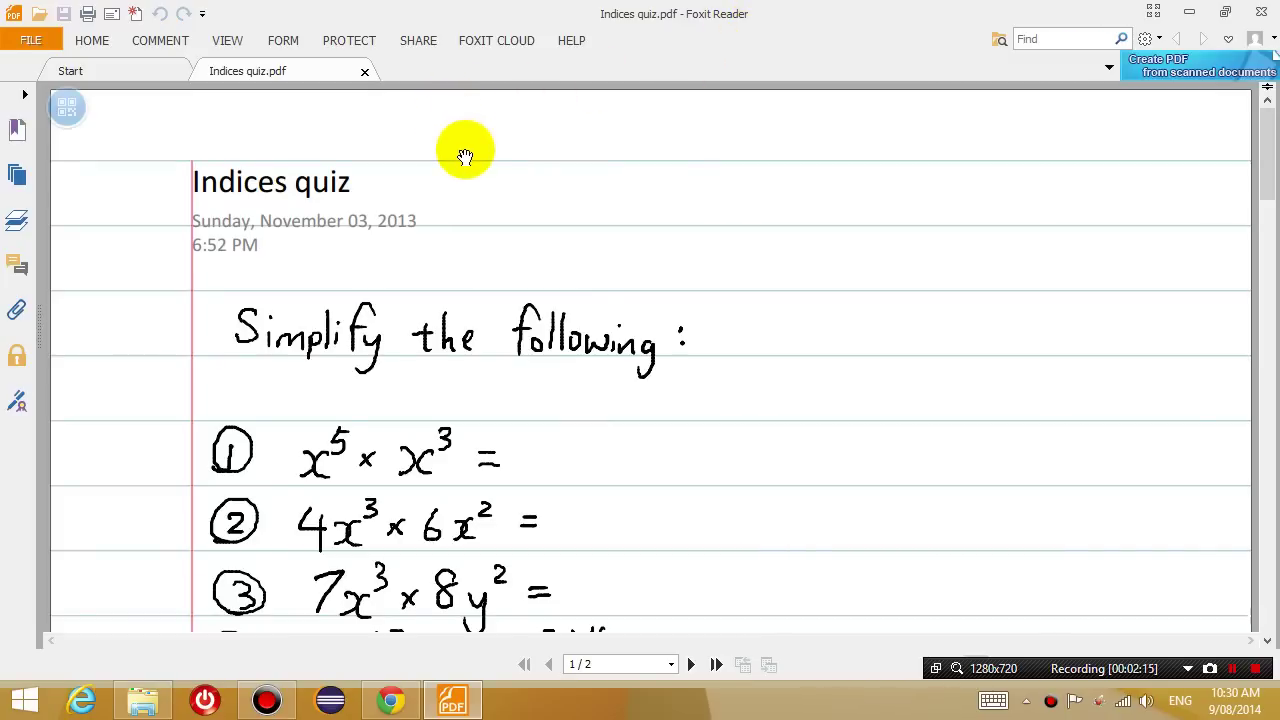
# - With the Comment Pencil tool, handwrite x⁸ after question 1 and 24x⁵ after question 2
pyautogui.moveTo(1268, 183)
pyautogui.mouseDown()
pyautogui.moveTo(1260, 220)
pyautogui.moveTo(1257, 206)
pyautogui.mouseUp()
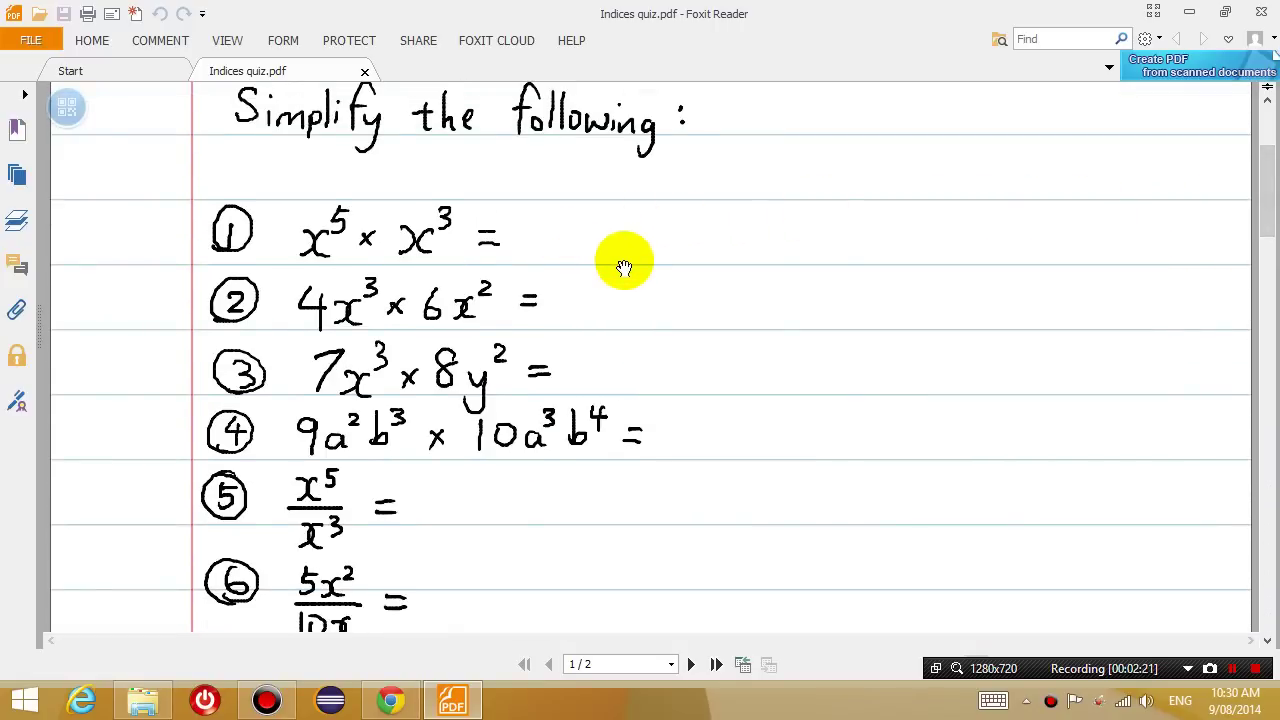
pyautogui.click(92, 40)
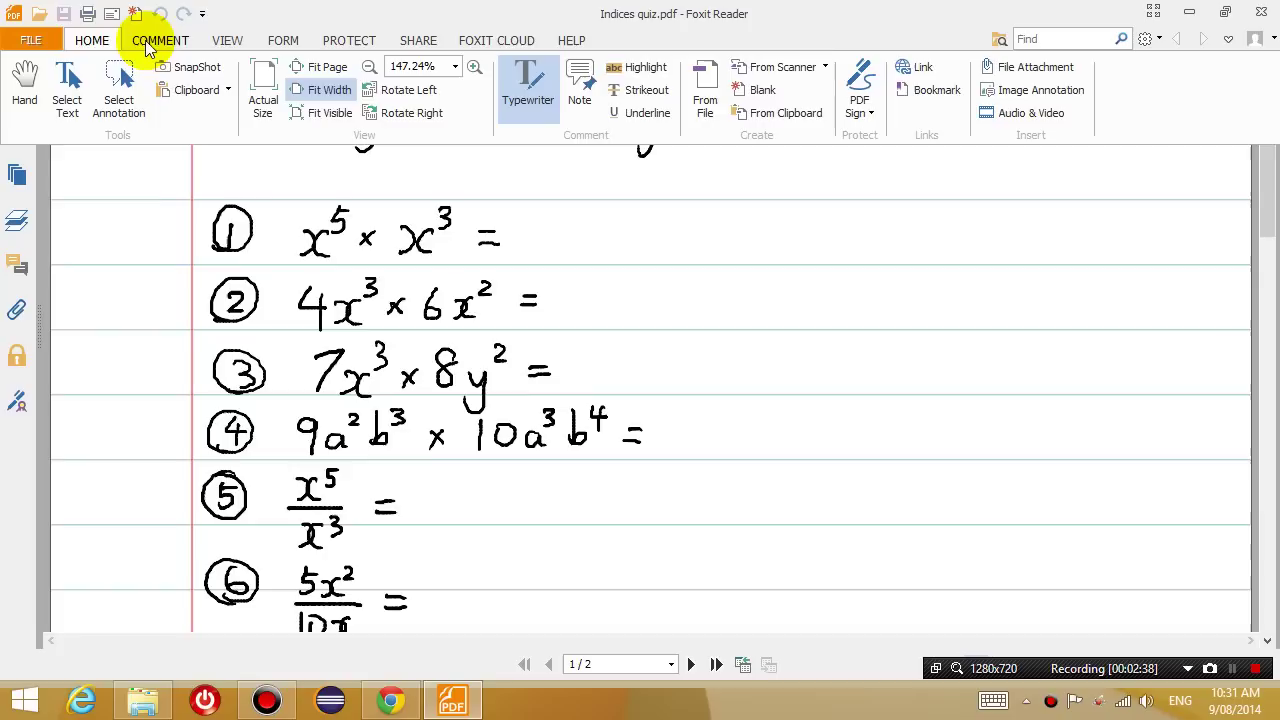
pyautogui.click(146, 42)
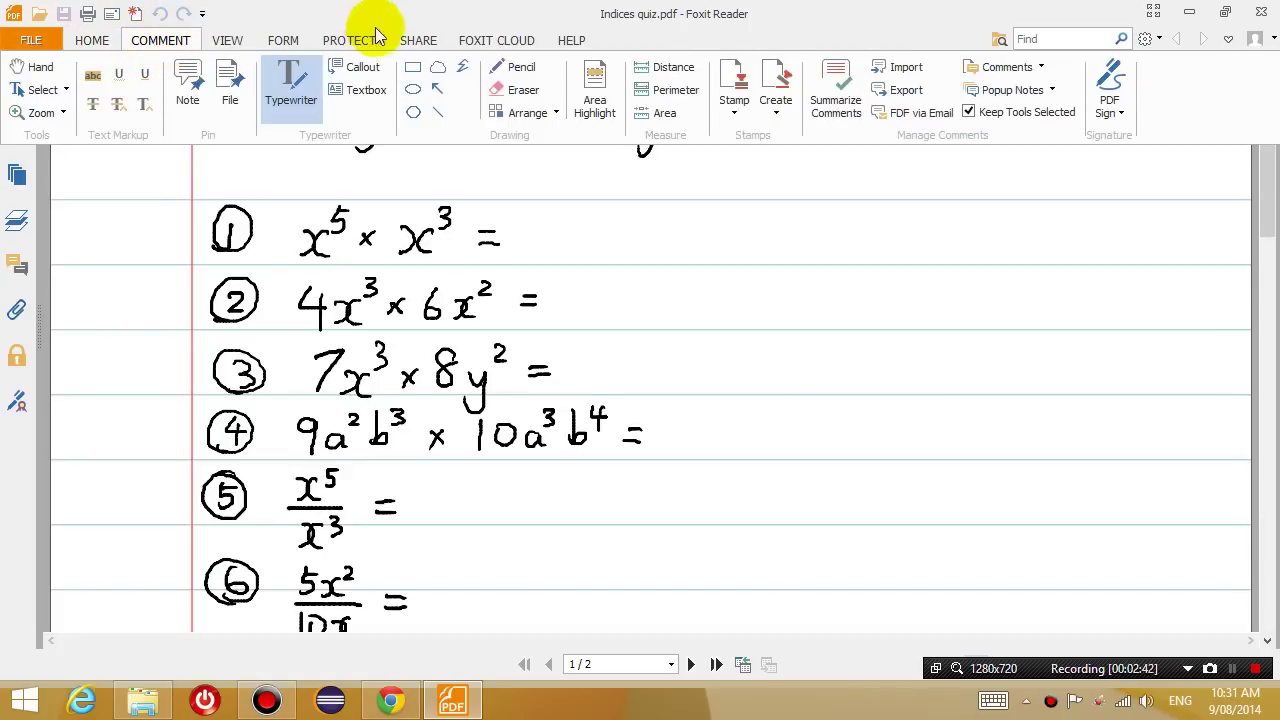
pyautogui.click(503, 67)
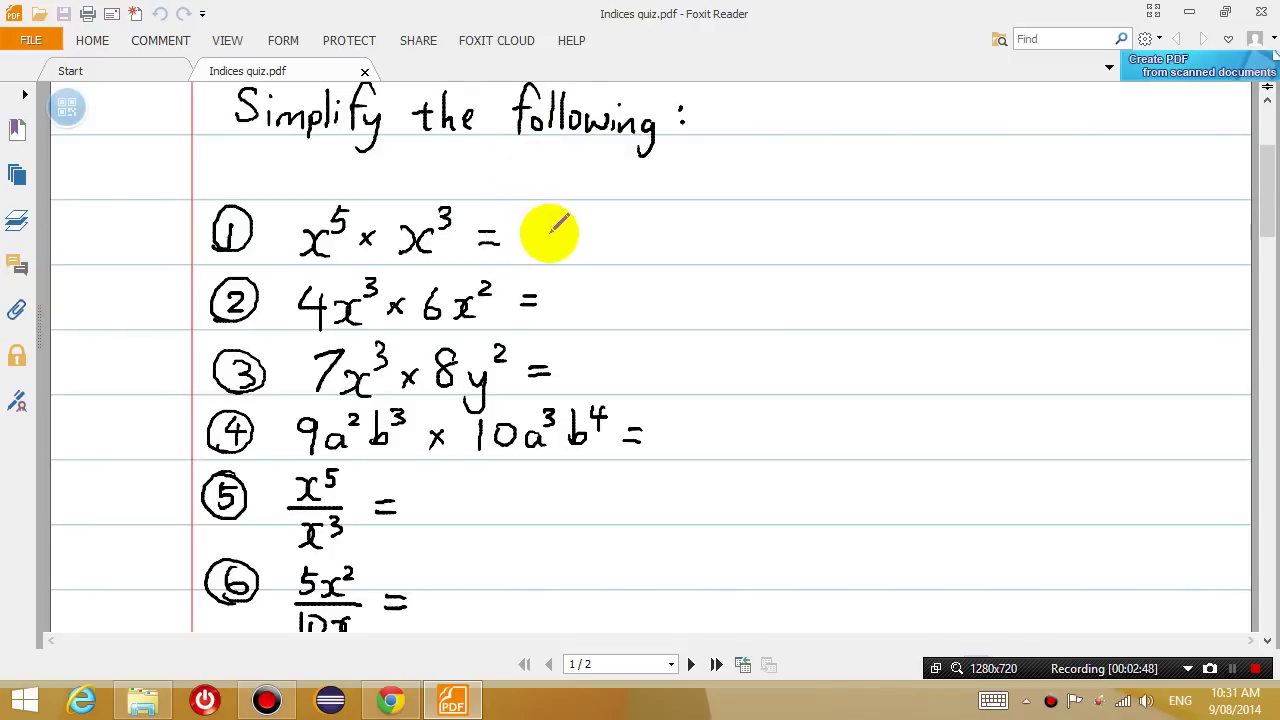
pyautogui.moveTo(520, 224)
pyautogui.mouseDown()
pyautogui.moveTo(524, 250)
pyautogui.moveTo(562, 205)
pyautogui.moveTo(558, 216)
pyautogui.mouseUp()
pyautogui.moveTo(555, 288)
pyautogui.mouseDown()
pyautogui.moveTo(585, 316)
pyautogui.moveTo(640, 316)
pyautogui.moveTo(622, 318)
pyautogui.mouseUp()
pyautogui.moveTo(649, 272); pyautogui.dragTo(650, 292)
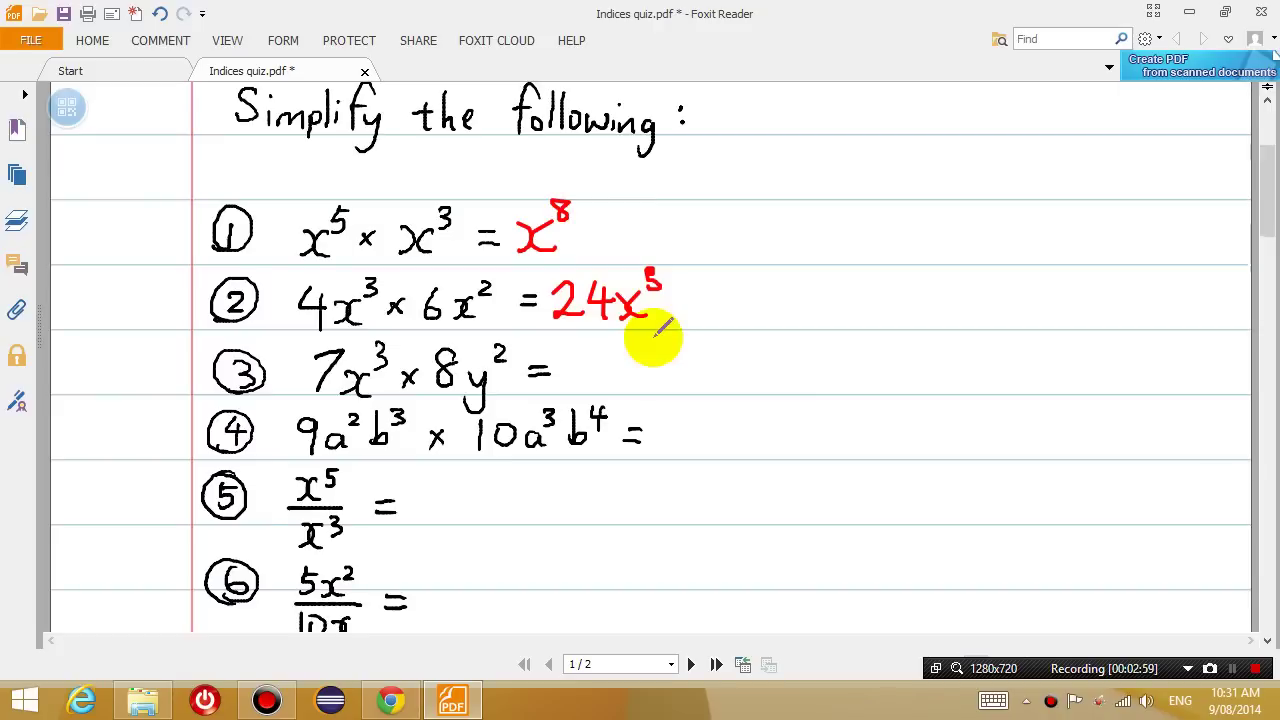
# - Add a typed 56x^5 text box after question 3, plus an empty text box beside it
pyautogui.click(158, 40)
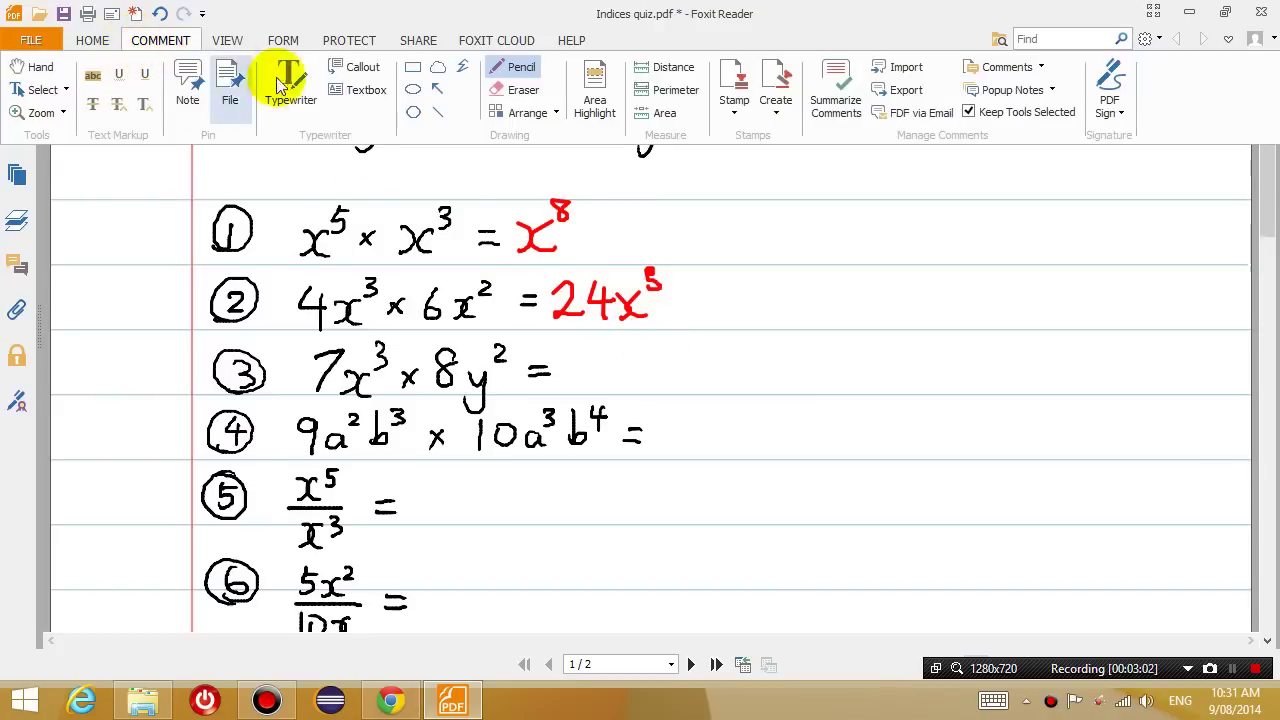
pyautogui.click(368, 89)
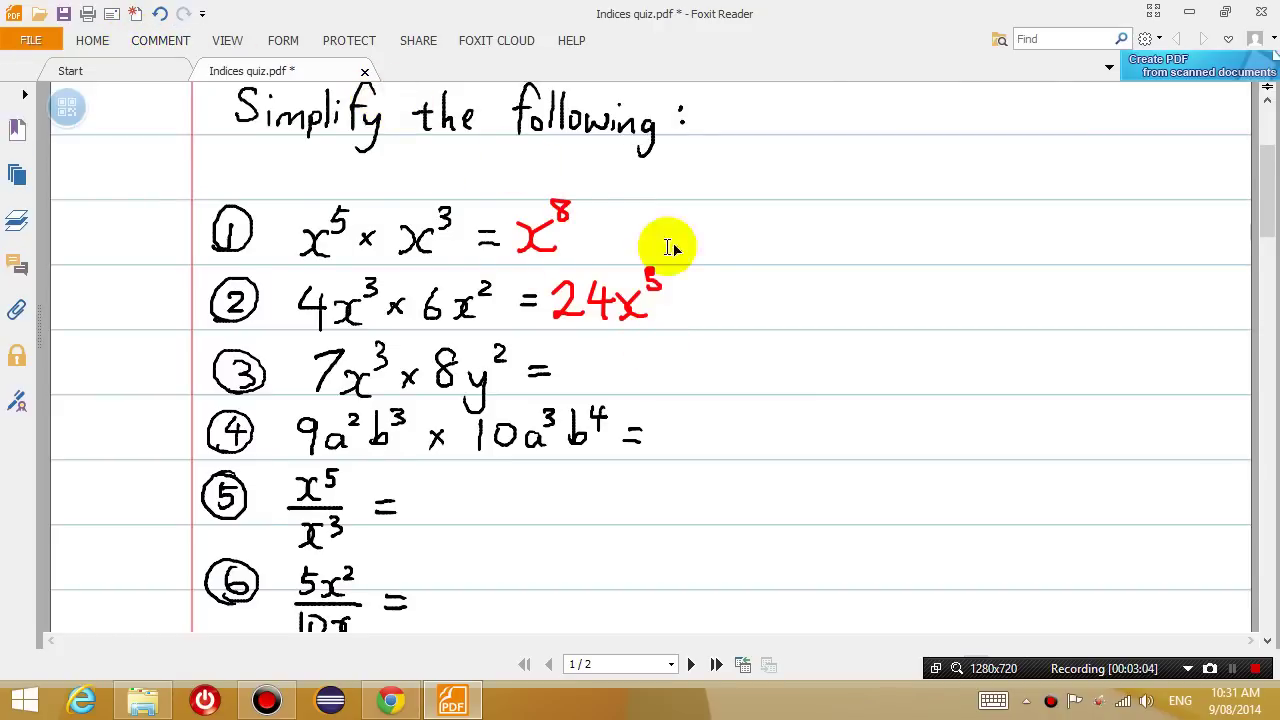
pyautogui.click(570, 362)
pyautogui.write('56')
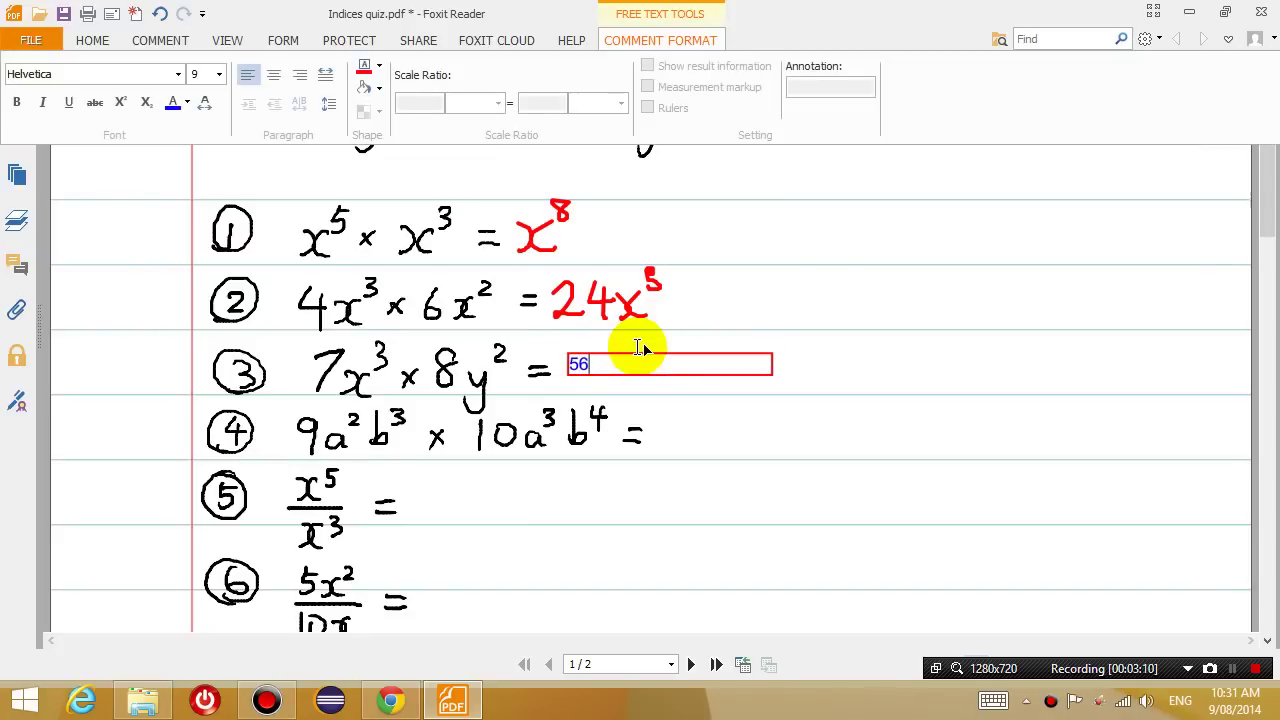
pyautogui.write('x^')
pyautogui.write('5')
pyautogui.click(810, 376)
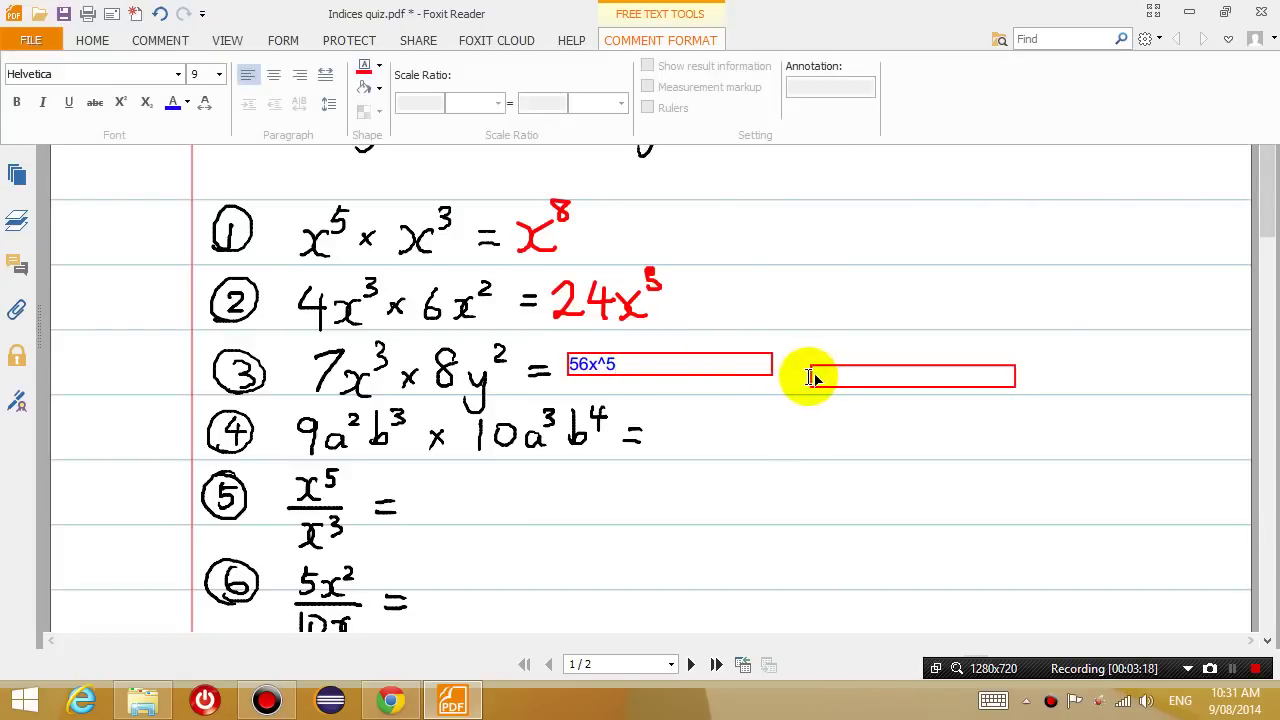
# - Start a red pencil answer after question 4
pyautogui.click(165, 42)
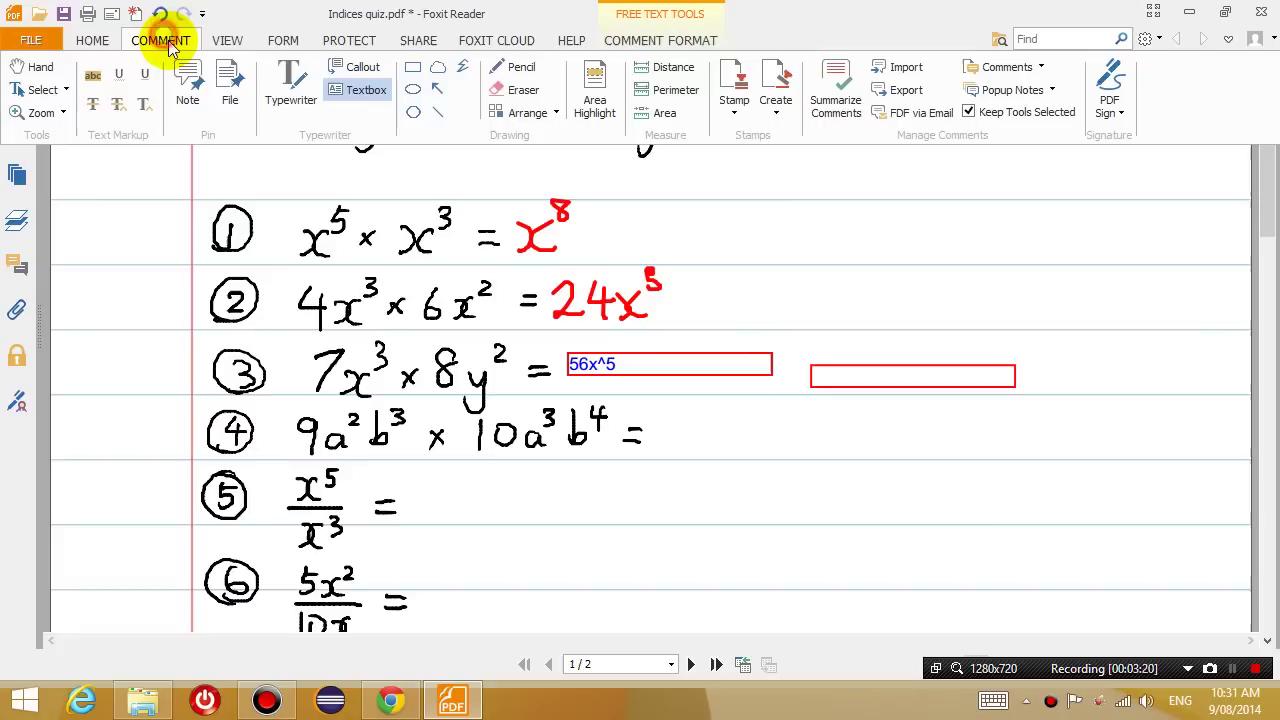
pyautogui.click(510, 70)
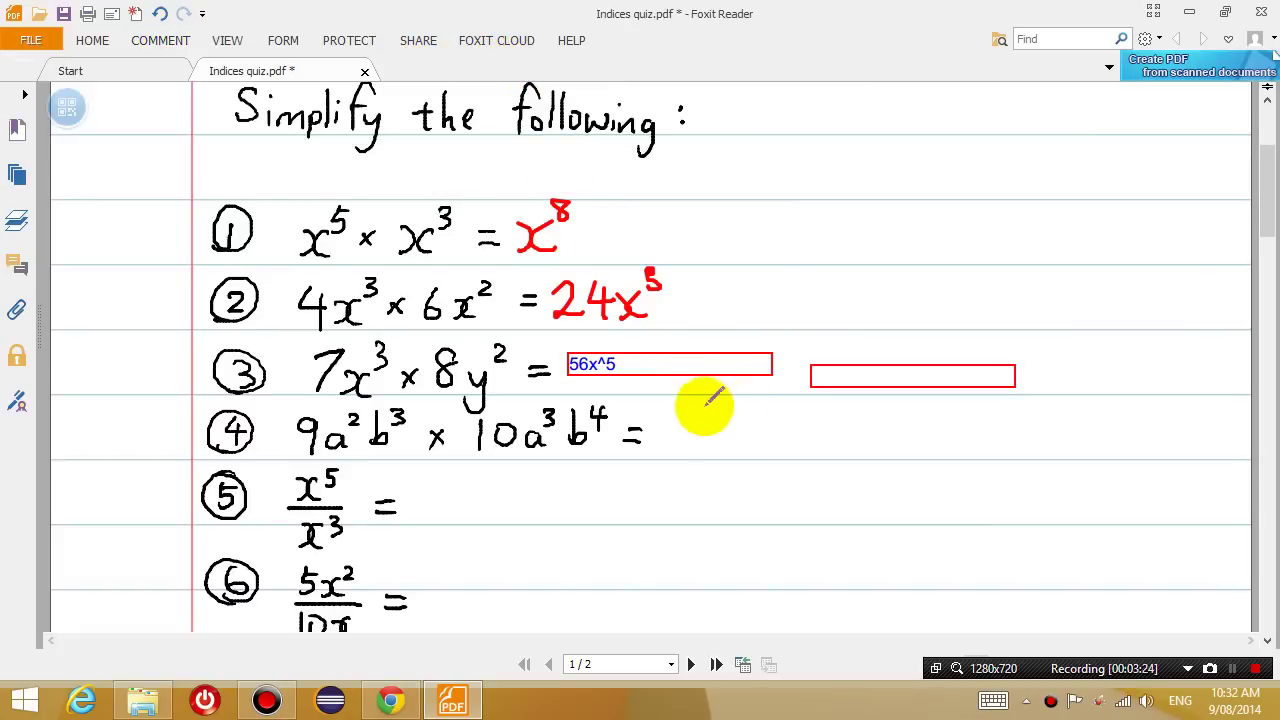
pyautogui.moveTo(700, 410)
pyautogui.mouseDown()
pyautogui.moveTo(686, 429)
pyautogui.moveTo(792, 418)
pyautogui.mouseUp()
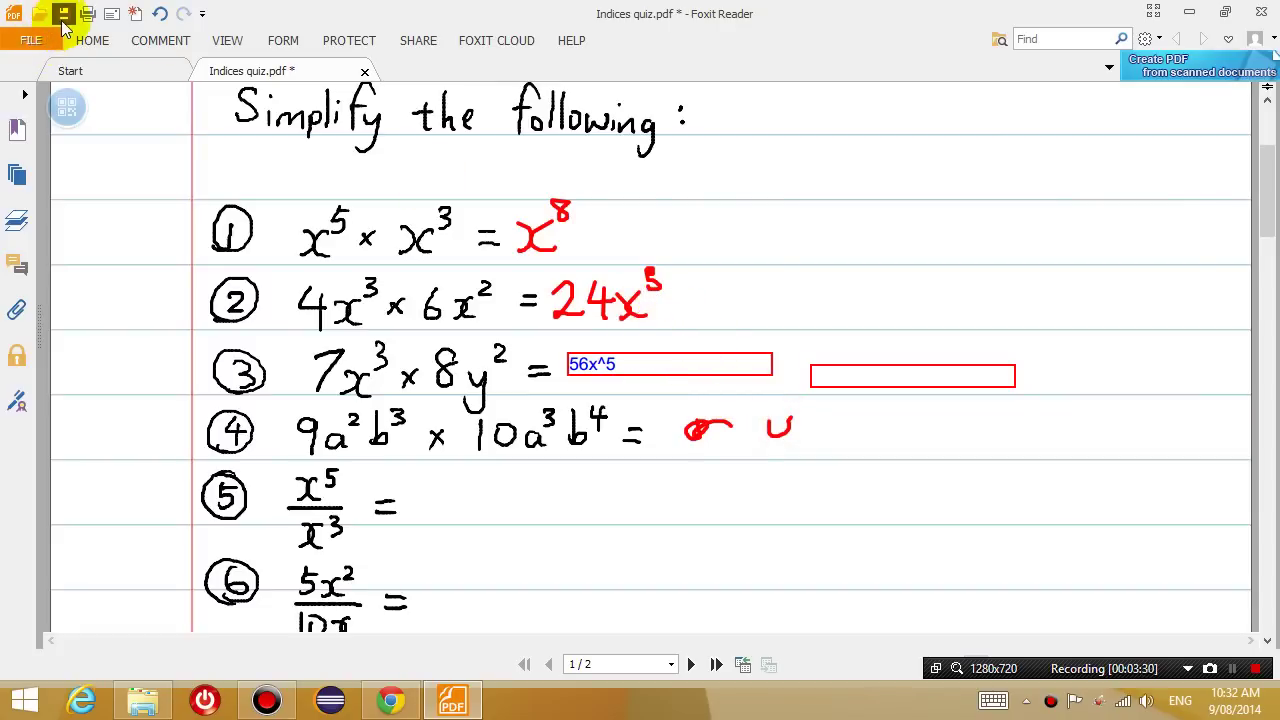
# - Save the annotated quiz, close Foxit Reader, and reopen Indices quiz.pdf from the desktop
pyautogui.click(63, 14)
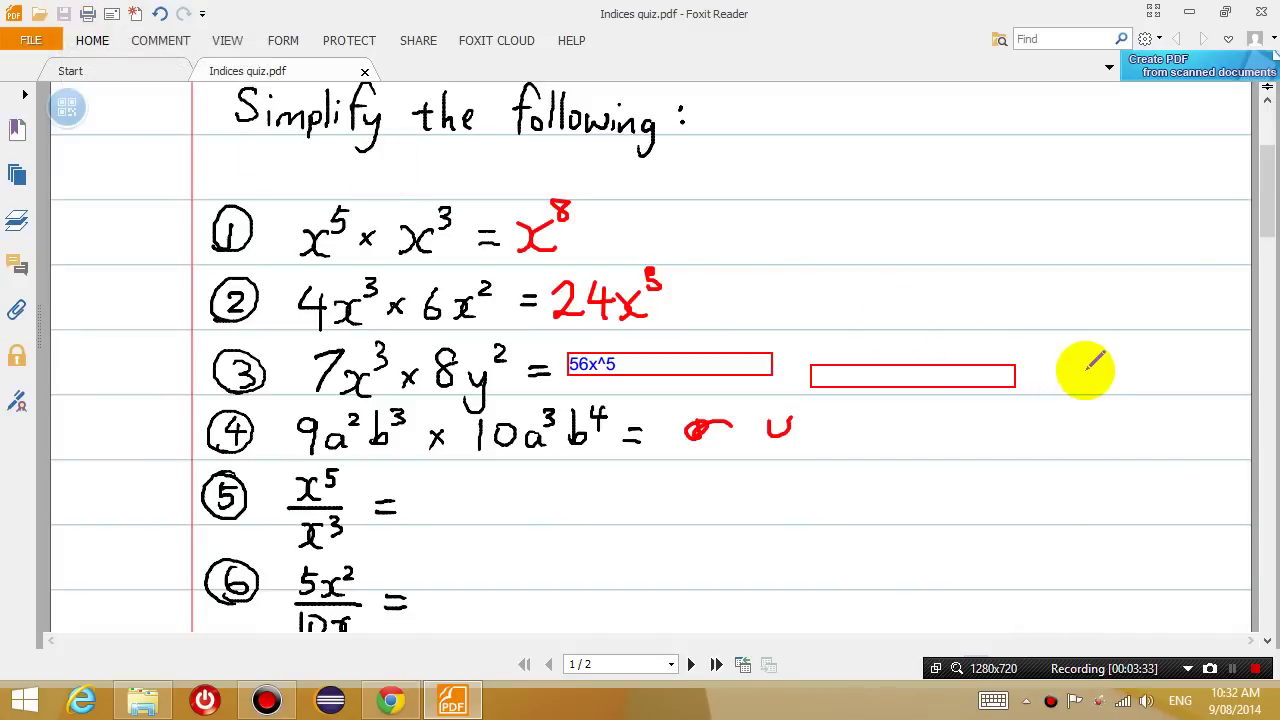
pyautogui.click(1262, 14)
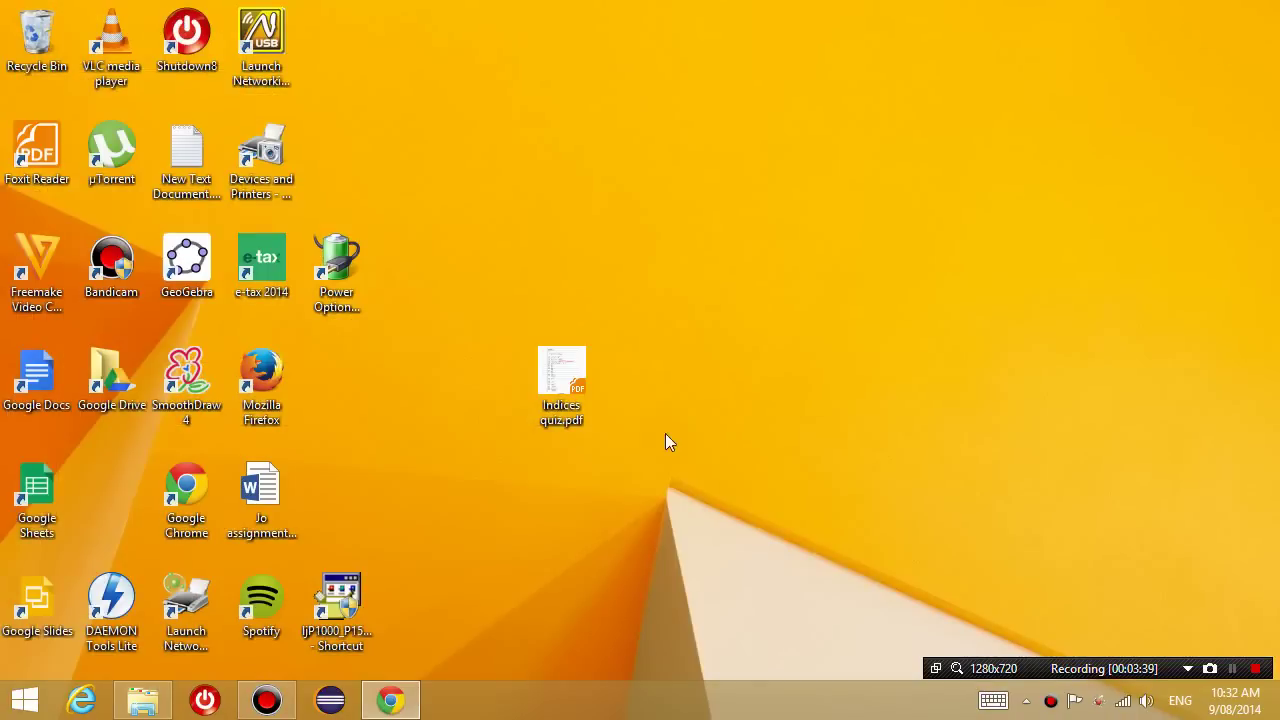
pyautogui.click(565, 368)
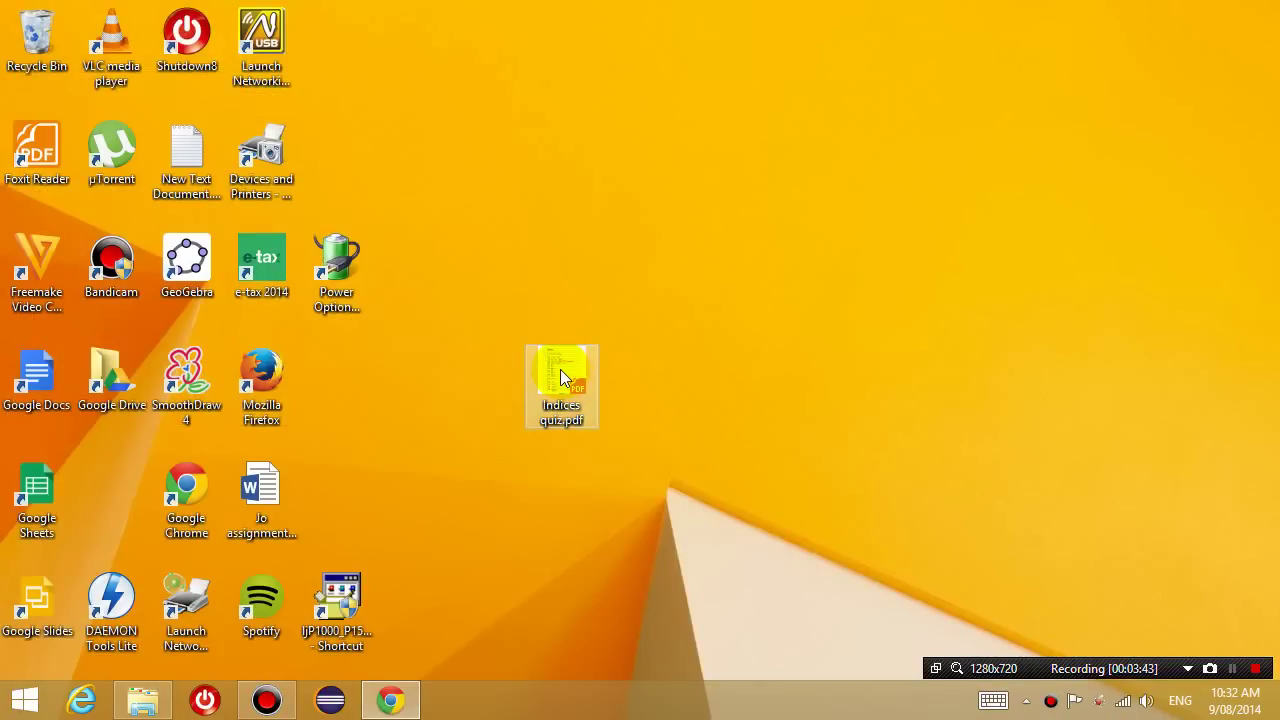
pyautogui.doubleClick(560, 369)
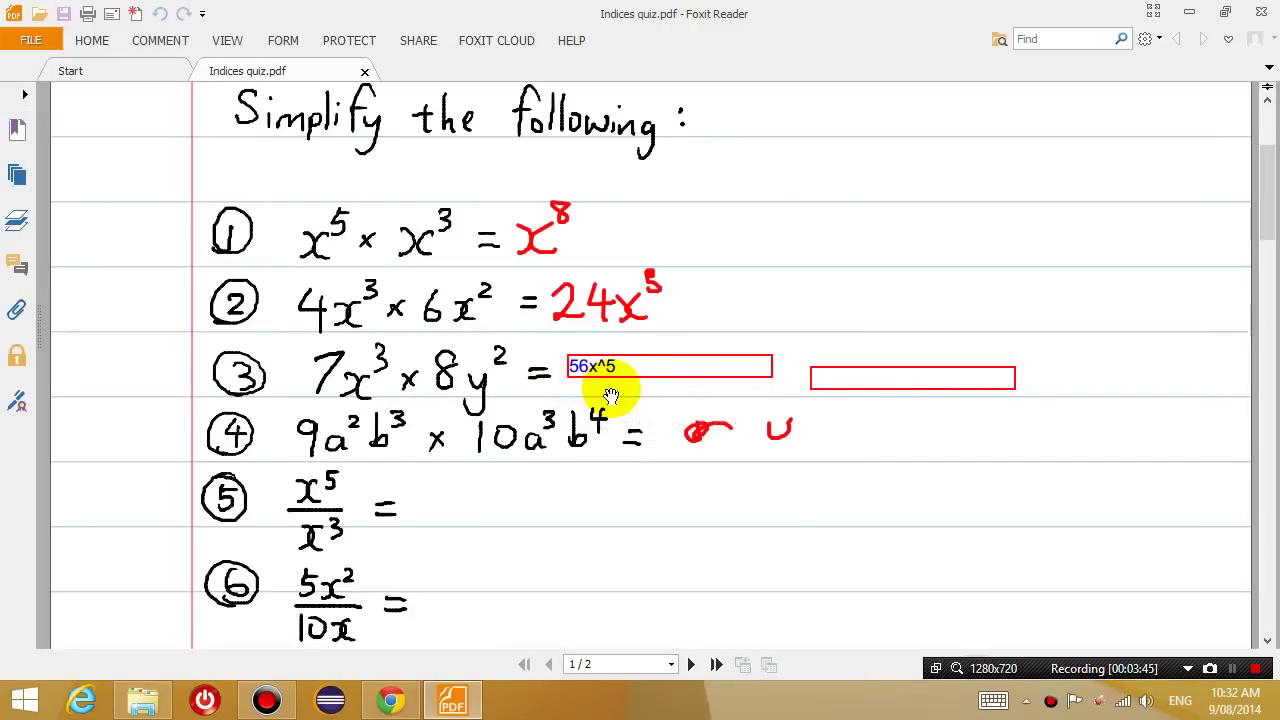
# - Scroll through the reopened quiz to confirm all answers and text boxes remain
pyautogui.scroll(2, 663, 403)
pyautogui.scroll(-2, 666, 407)
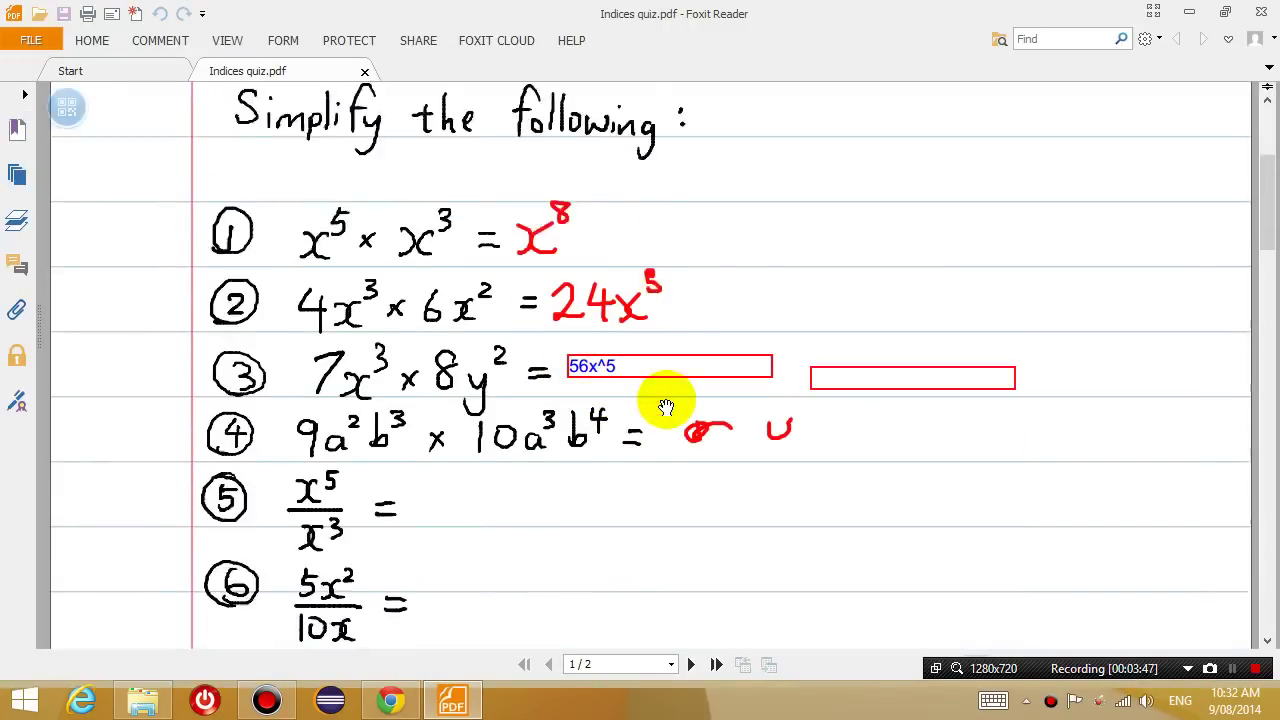
pyautogui.scroll(-1, 666, 407)
pyautogui.scroll(-2, 666, 407)
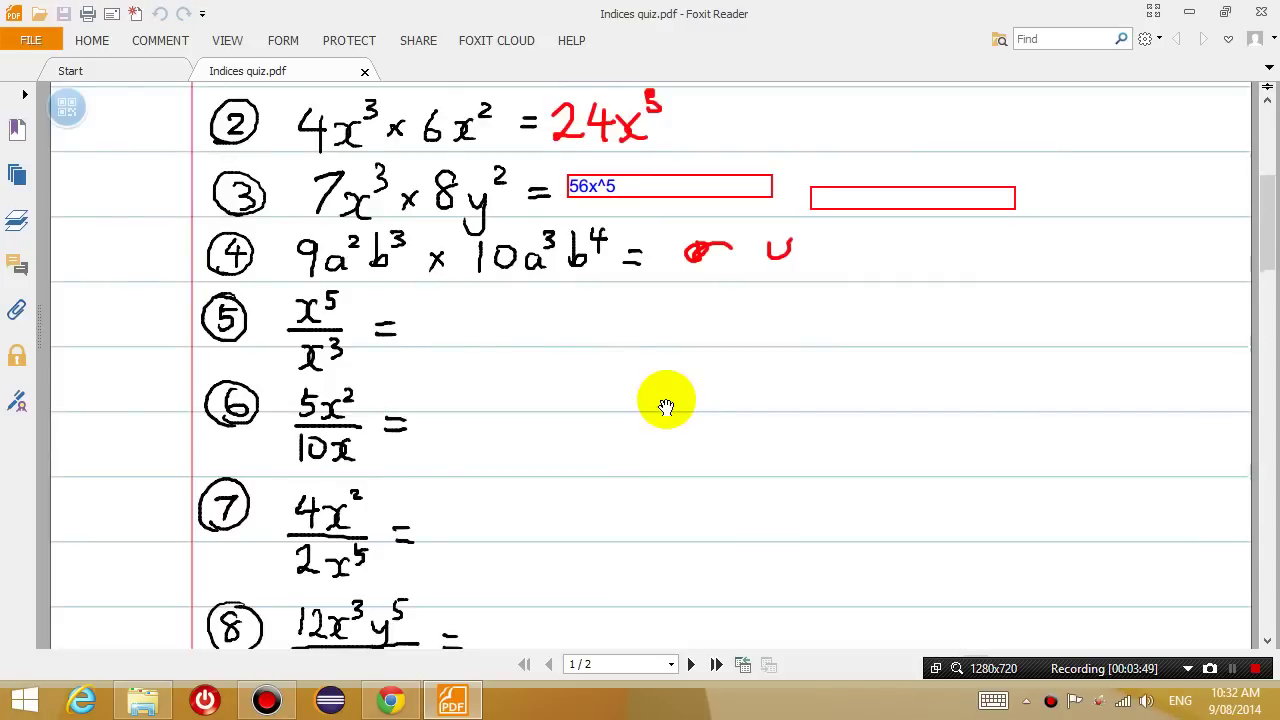
pyautogui.scroll(1, 666, 407)
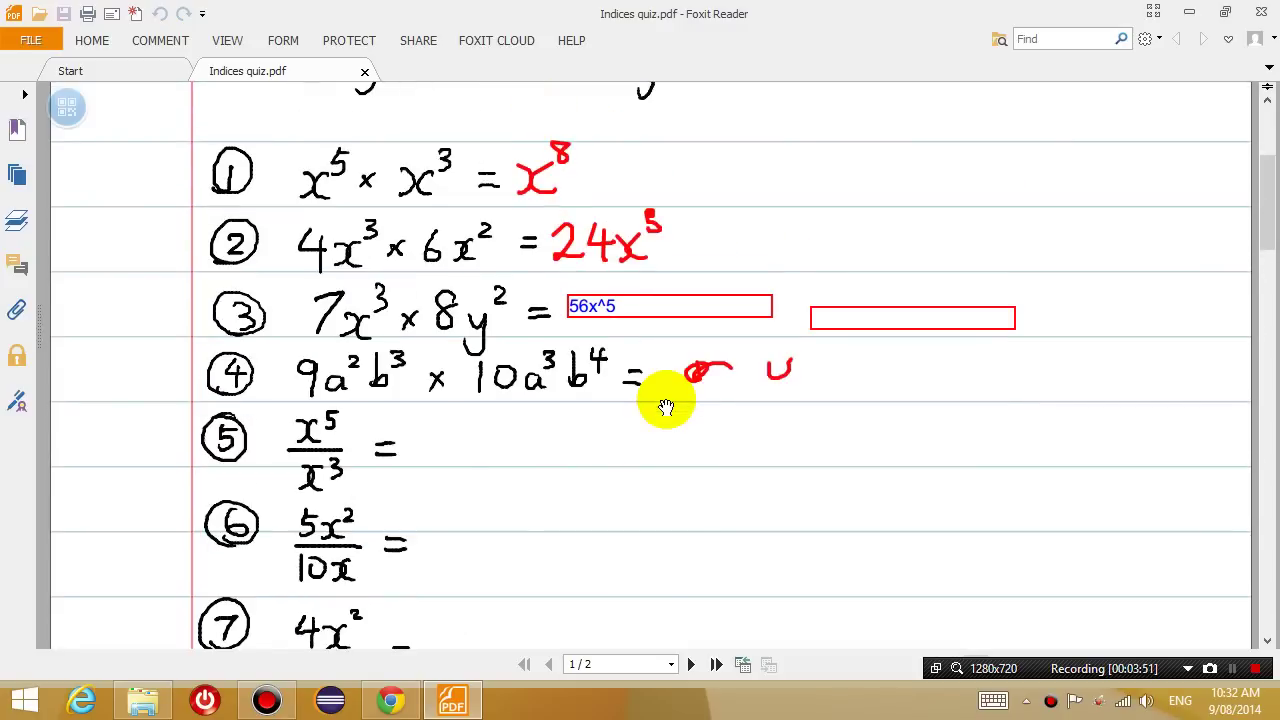